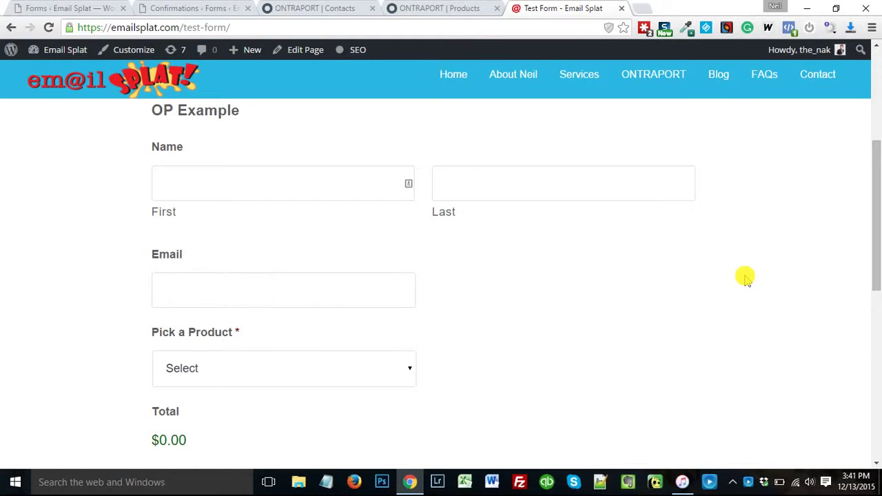
Choose Product A in the OP Example order form and set Product A Upgrade to Yes
scroll(743, 288, down, 1)
scroll(739, 295, up, 1)
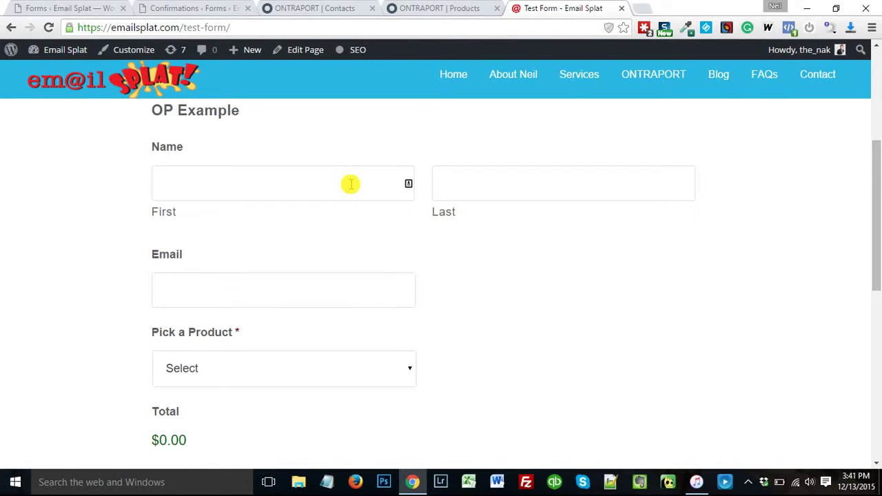
scroll(351, 184, down, 1)
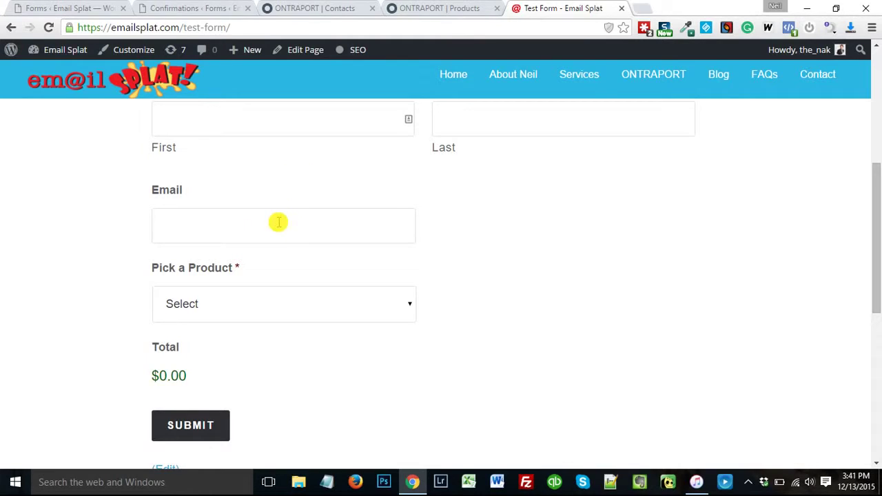
scroll(286, 231, down, 1)
click(403, 240)
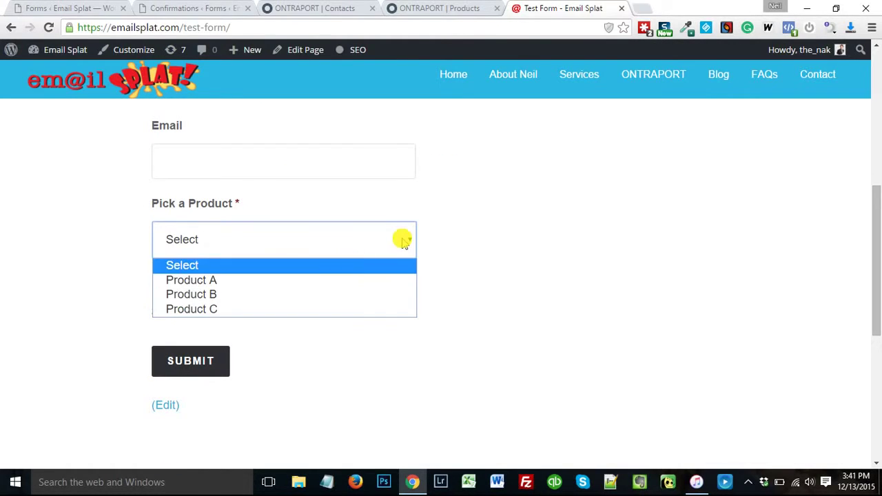
click(336, 287)
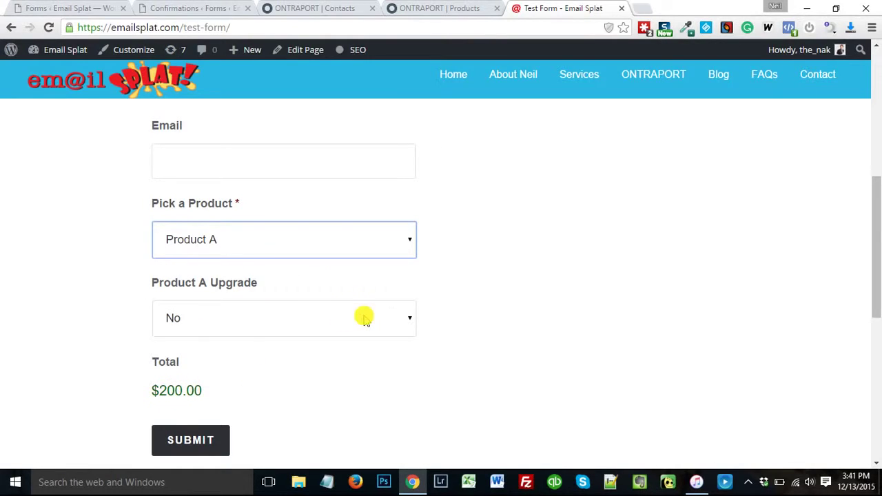
click(403, 317)
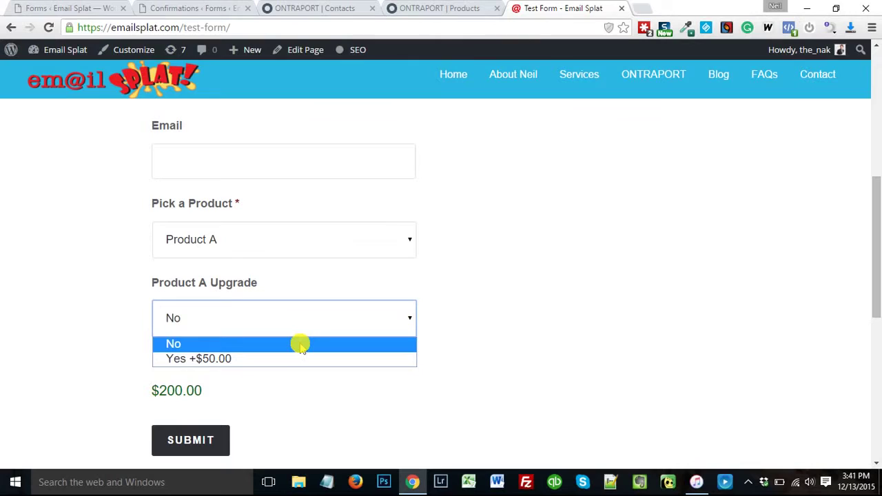
click(289, 367)
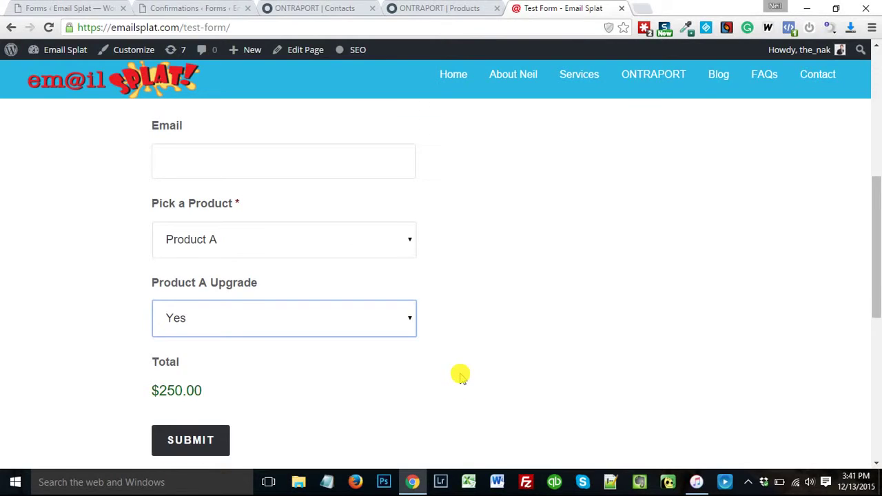
Fill in the test customer's first and last name in the order form
scroll(460, 370, up, 2)
click(268, 182)
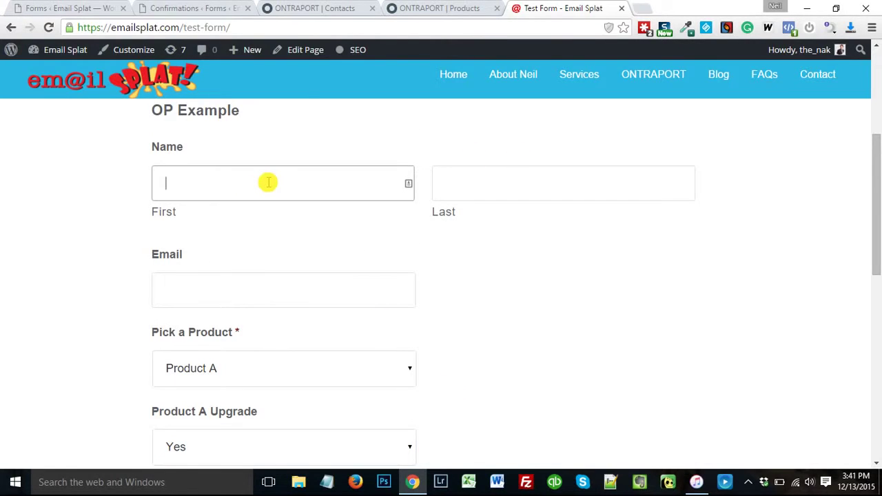
text(TEST)
key(Tab)
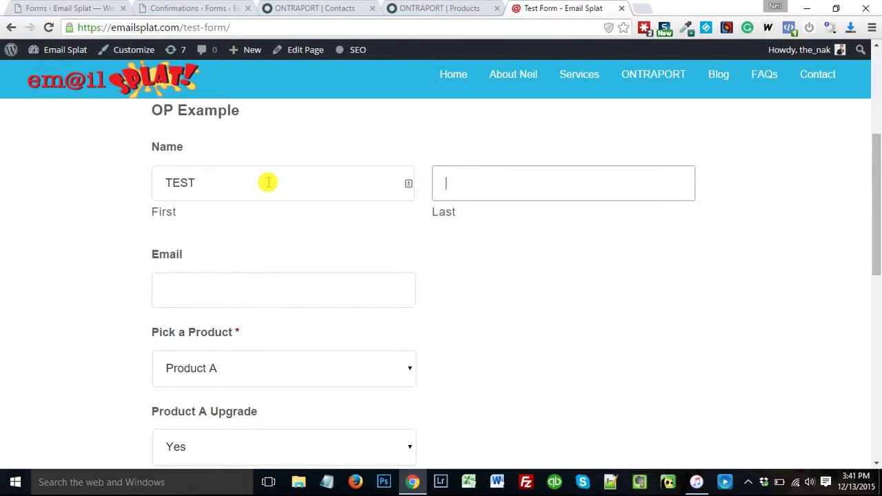
text(GRAVITY)
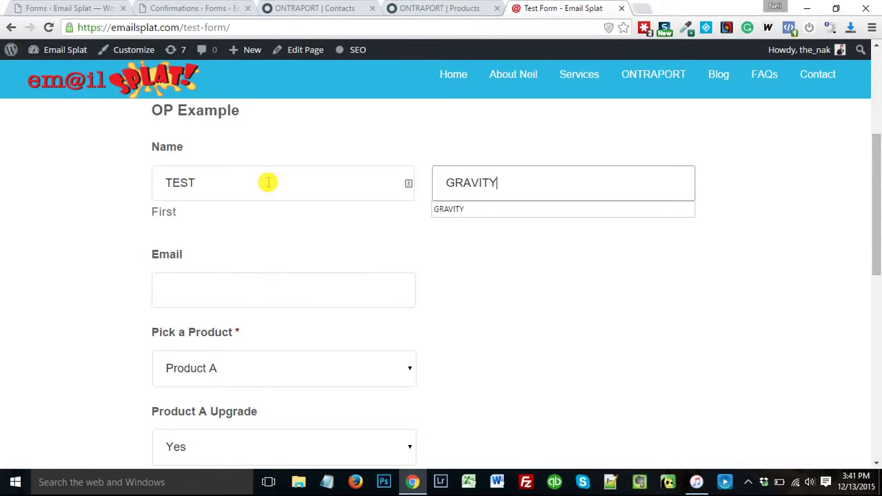
key(Tab)
Enter the test customer's e-mail address in the order form
click(253, 293)
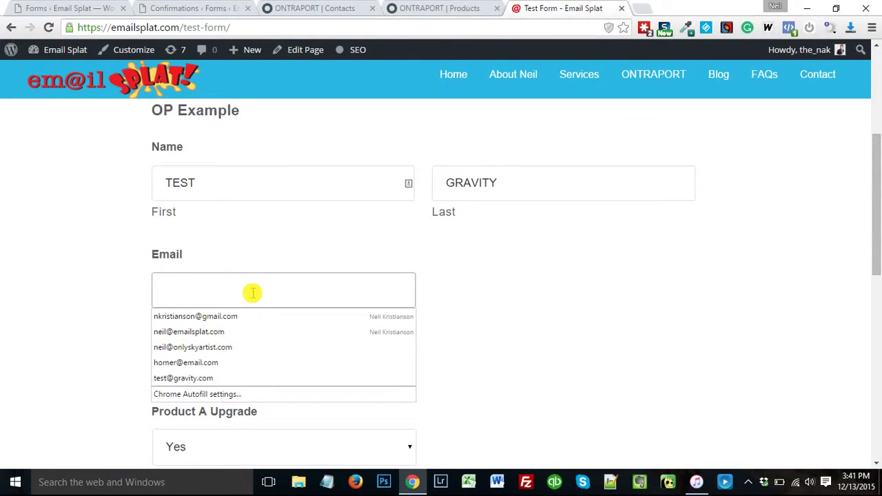
text(gravity!tes)
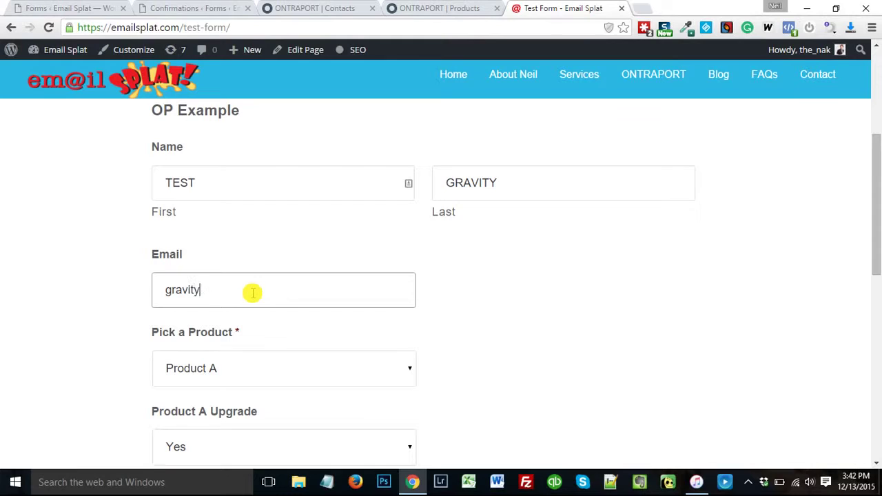
key(BackSpace)
key(BackSpace)
key(BackSpace)
key(BackSpace)
text(@test.com)
Submit the completed order form and look over the confirmation page
scroll(534, 291, down, 1)
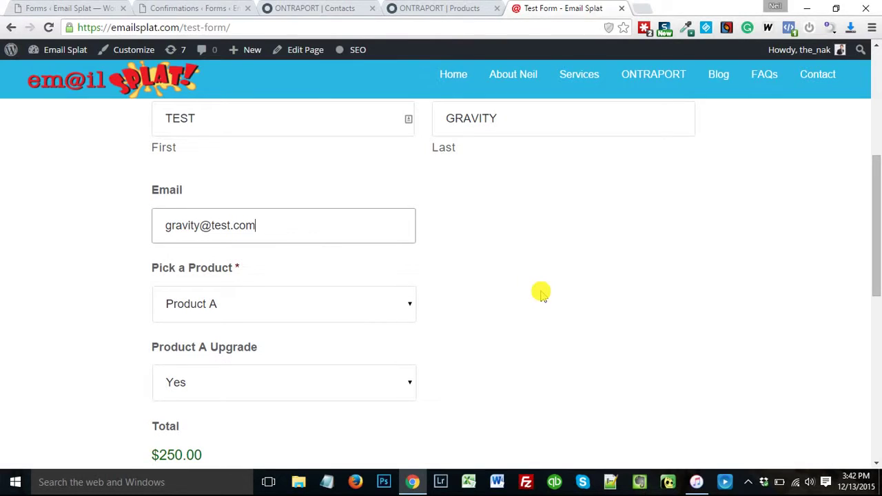
scroll(555, 288, down, 1)
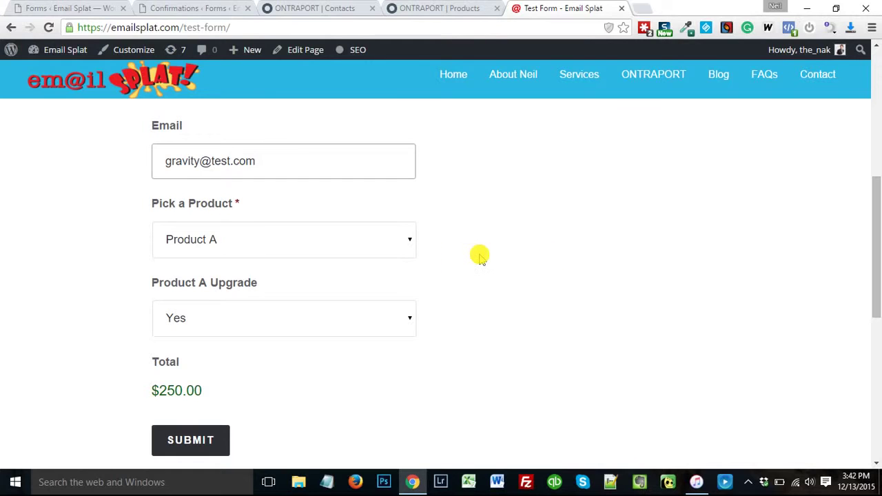
scroll(479, 254, down, 1)
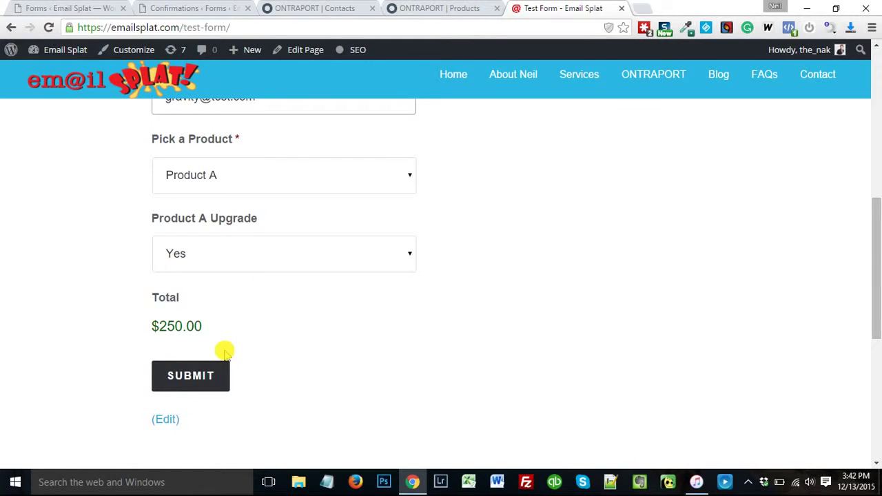
click(195, 381)
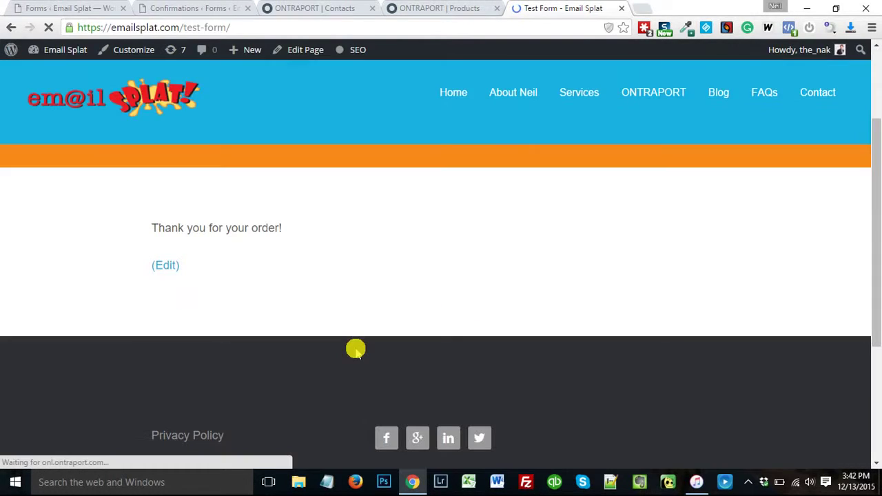
scroll(348, 355, down, 2)
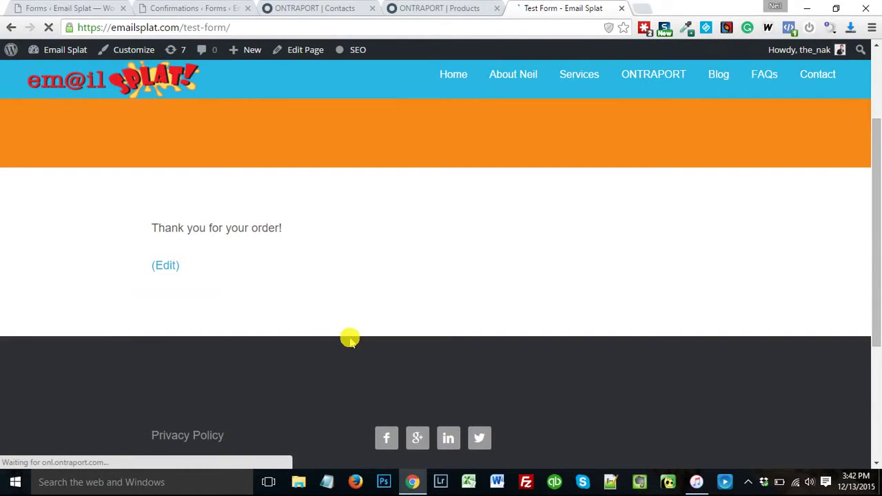
Switch to ONTRAPORT, refresh the contacts list, and open the newest contact's purchase history
click(310, 8)
click(48, 28)
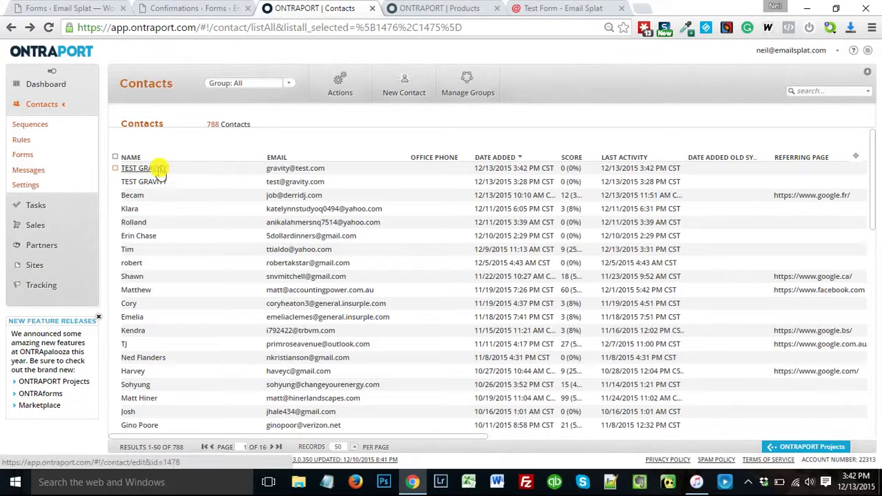
click(158, 173)
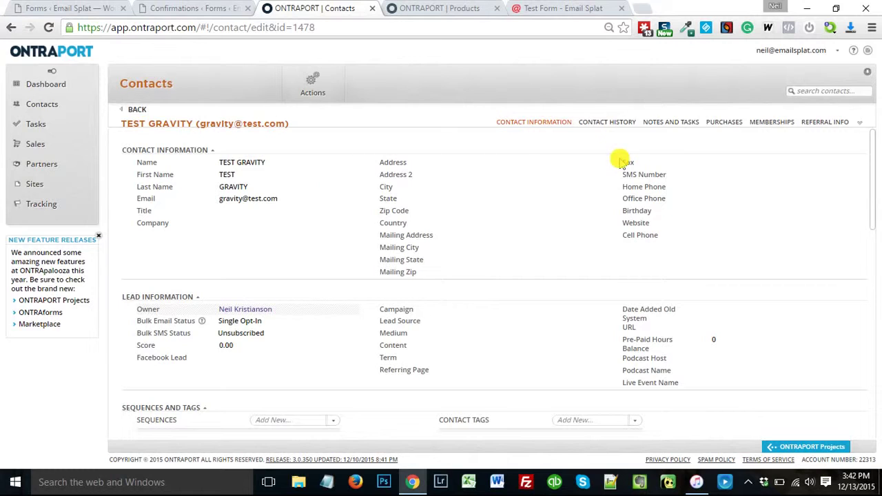
click(722, 125)
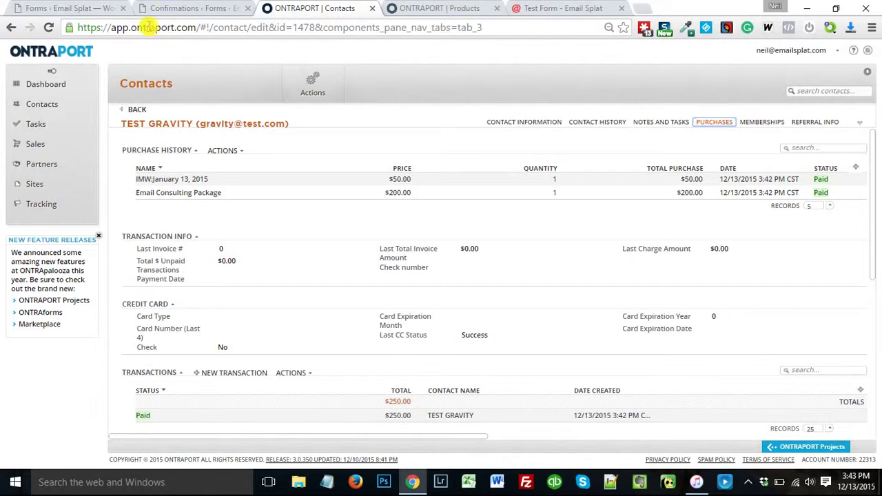
Return to the WordPress form editor and review the OP Example form's fields, from Name through the product upgrades to Total
click(48, 9)
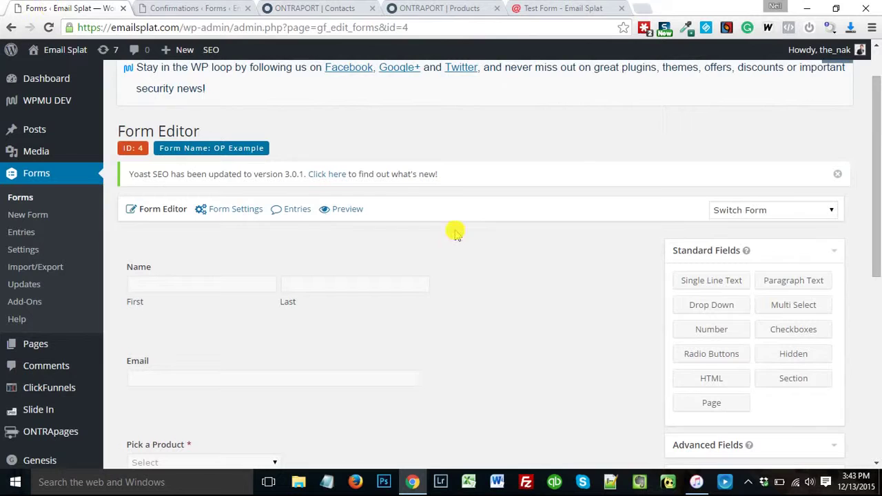
scroll(331, 187, down, 2)
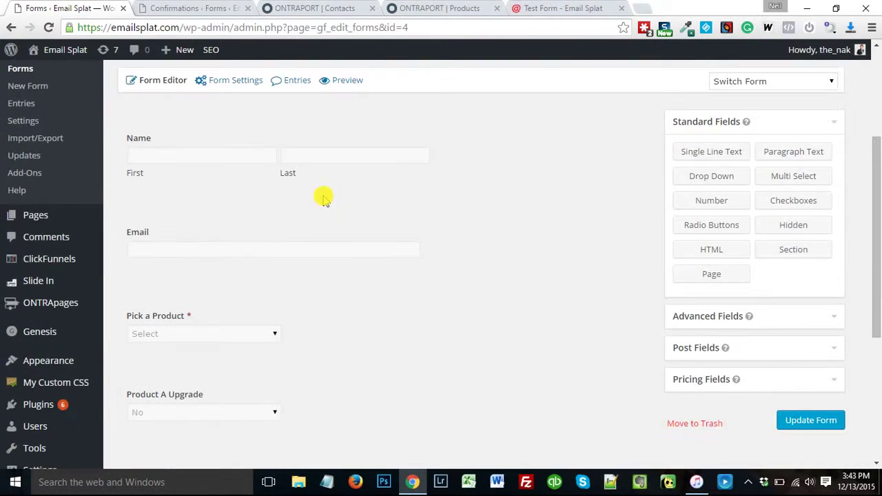
scroll(207, 245, down, 1)
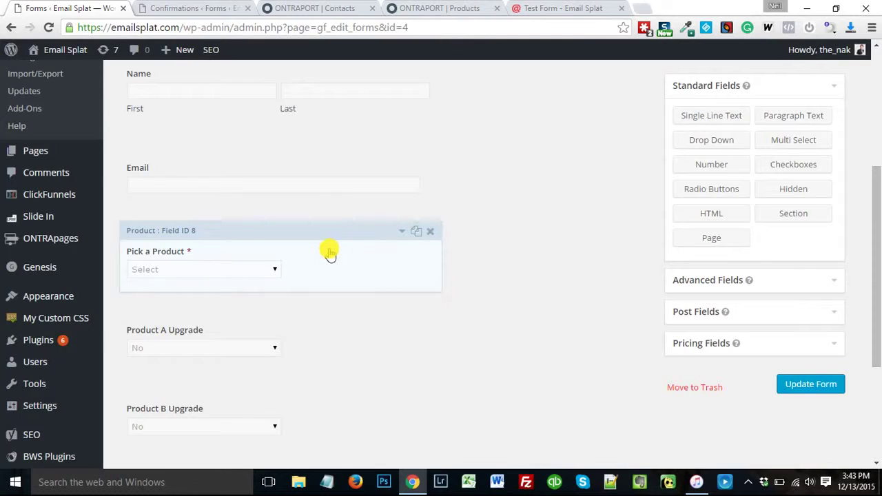
scroll(332, 252, down, 1)
scroll(316, 272, down, 1)
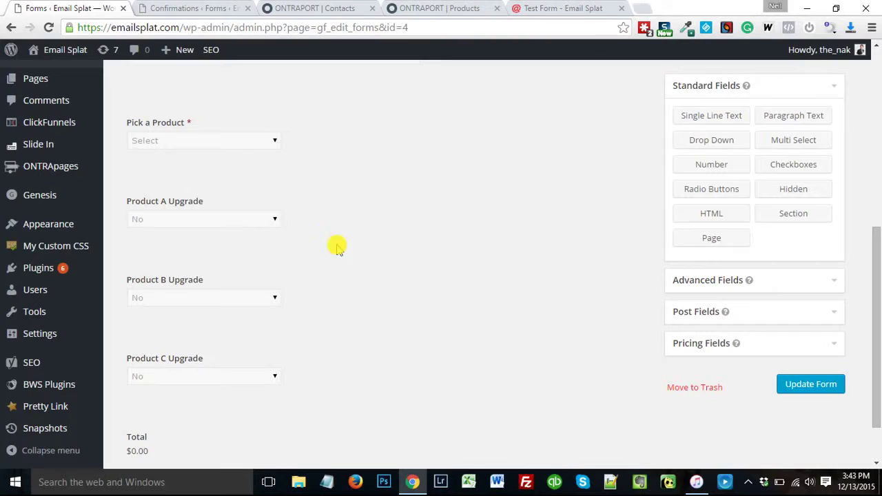
scroll(181, 361, down, 1)
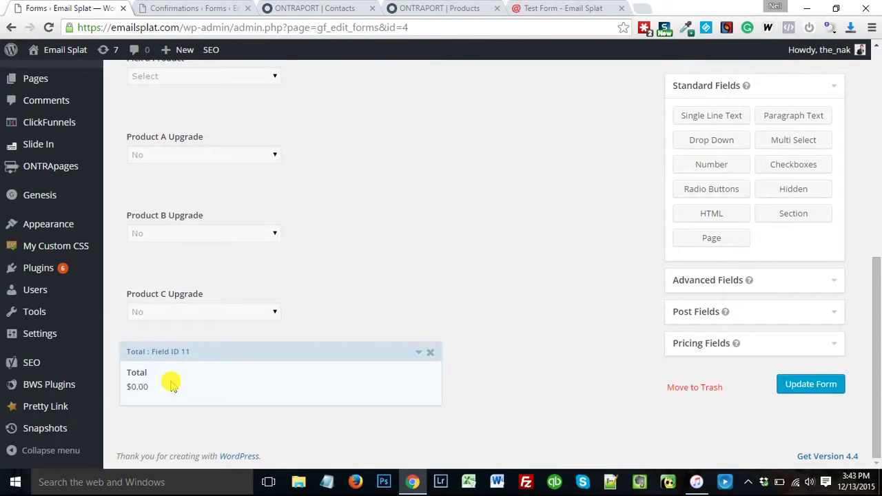
scroll(437, 309, up, 3)
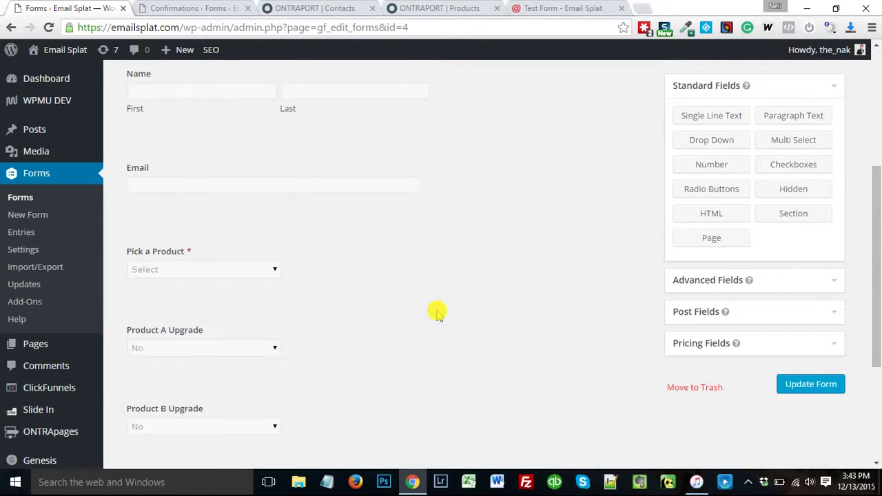
scroll(437, 310, up, 2)
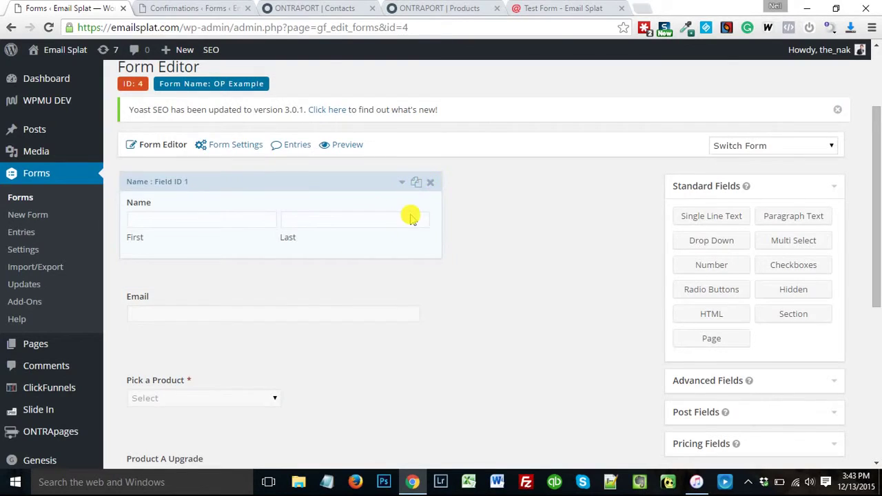
scroll(413, 227, up, 2)
scroll(475, 294, down, 1)
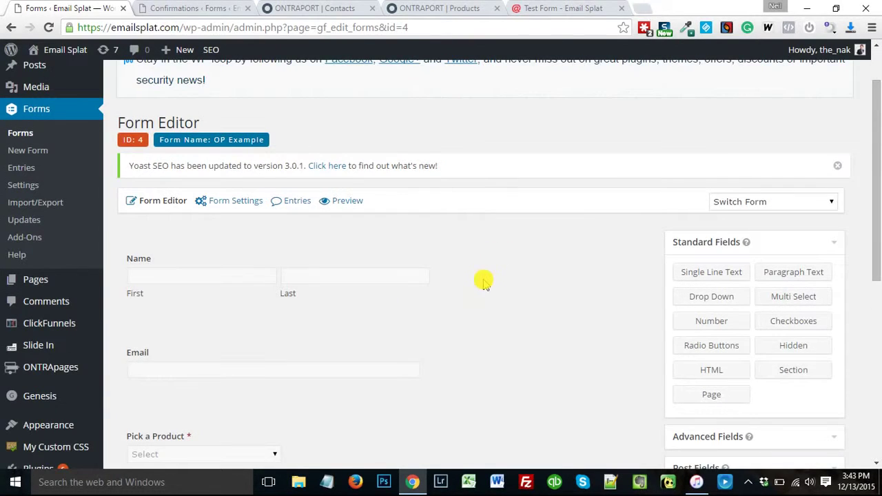
Go to the OP Example form's confirmations, view the Product A - Upgrade confirmation, and return to the list
mouse_move(220, 200)
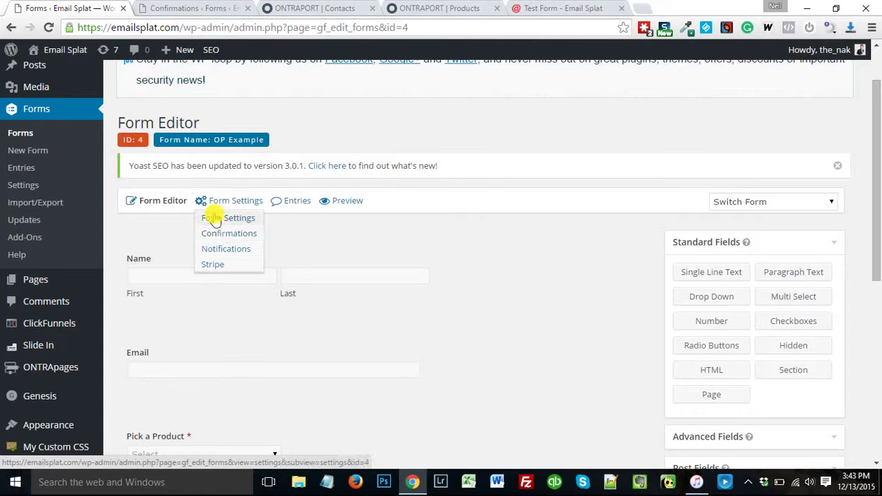
click(203, 14)
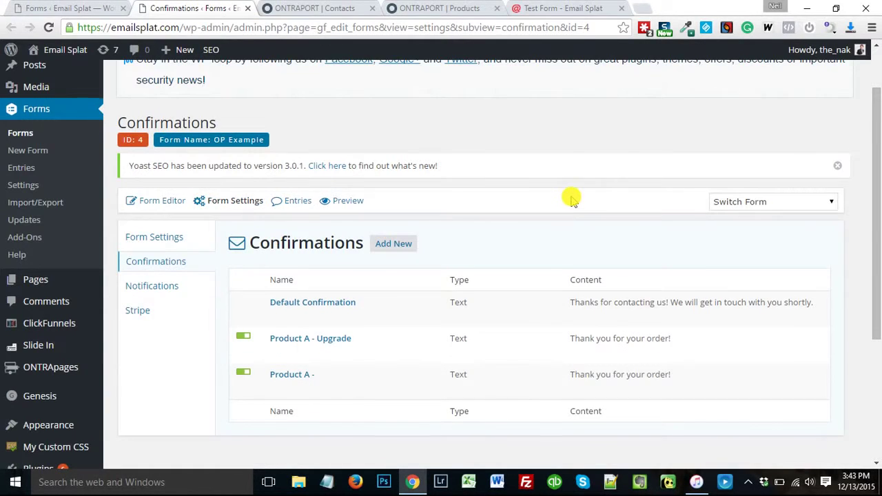
scroll(567, 197, down, 1)
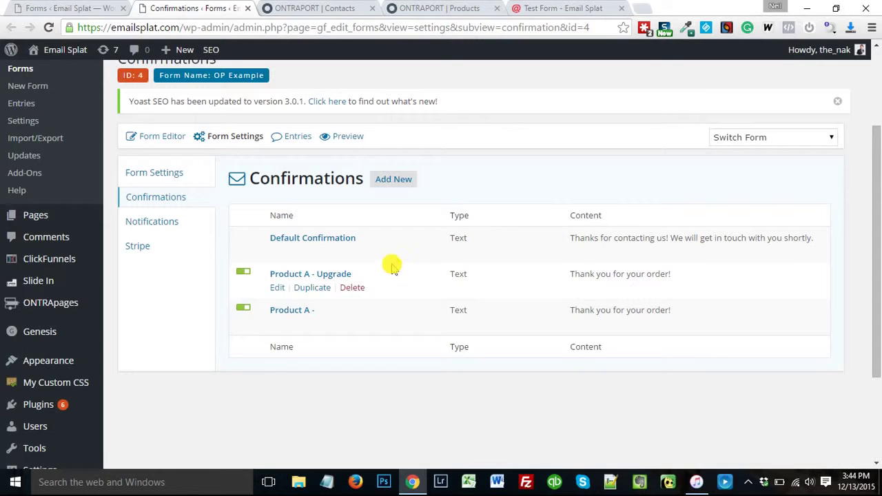
click(297, 275)
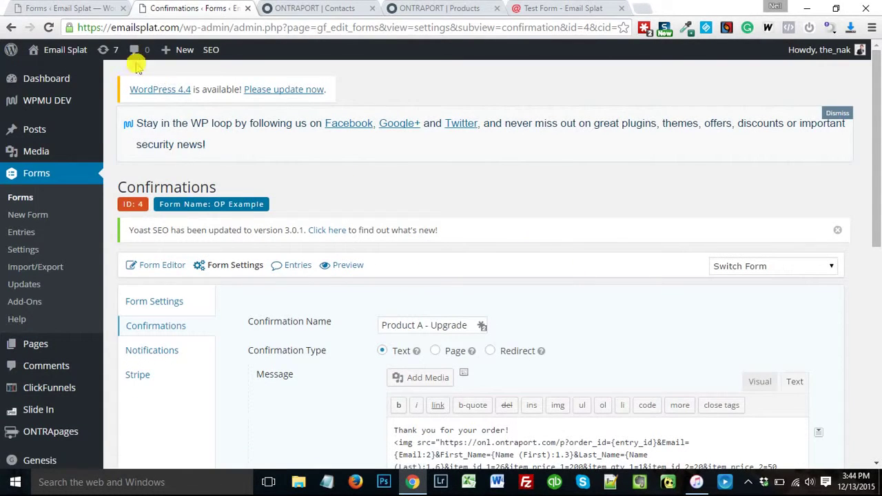
click(13, 29)
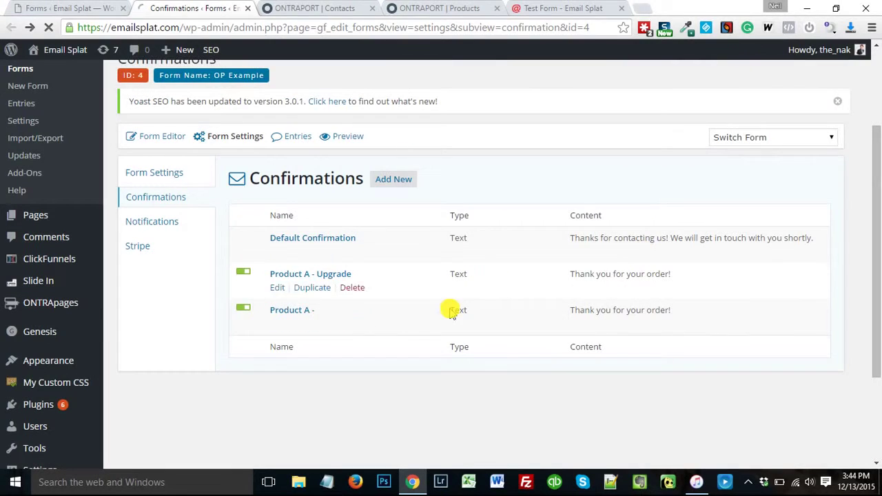
Open the "Product A -" confirmation and show its message in the visual editor
click(291, 310)
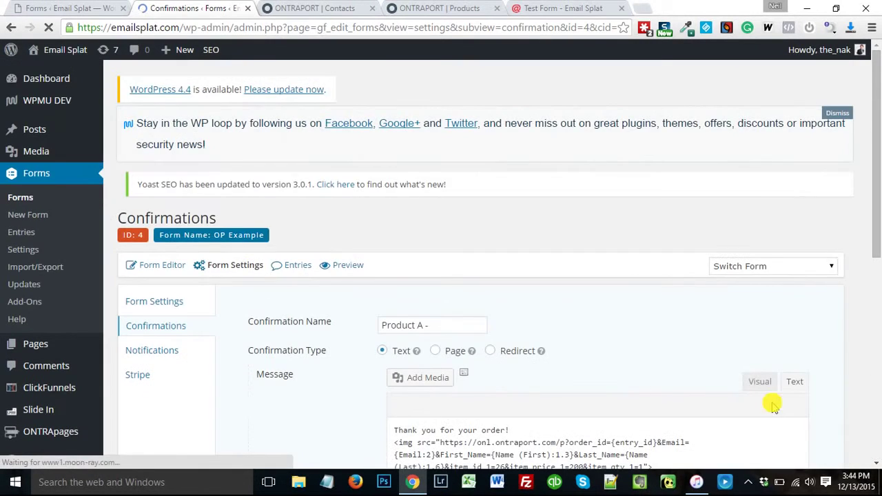
scroll(752, 387, down, 2)
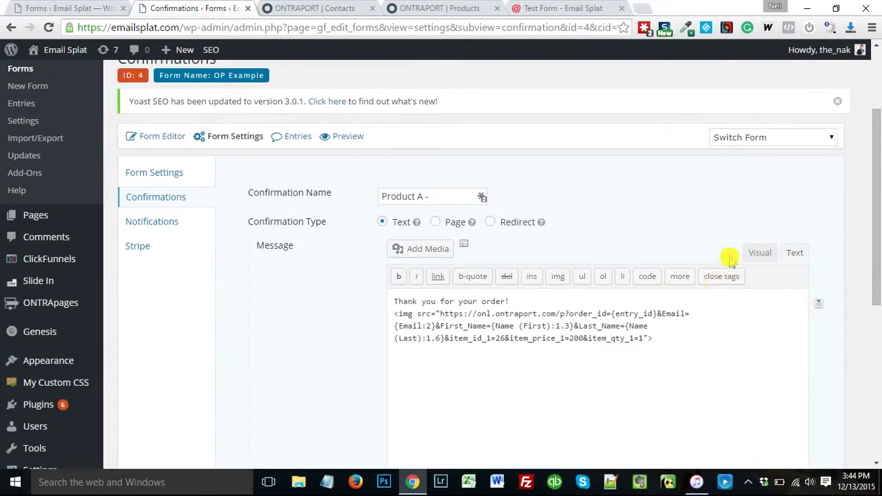
click(761, 254)
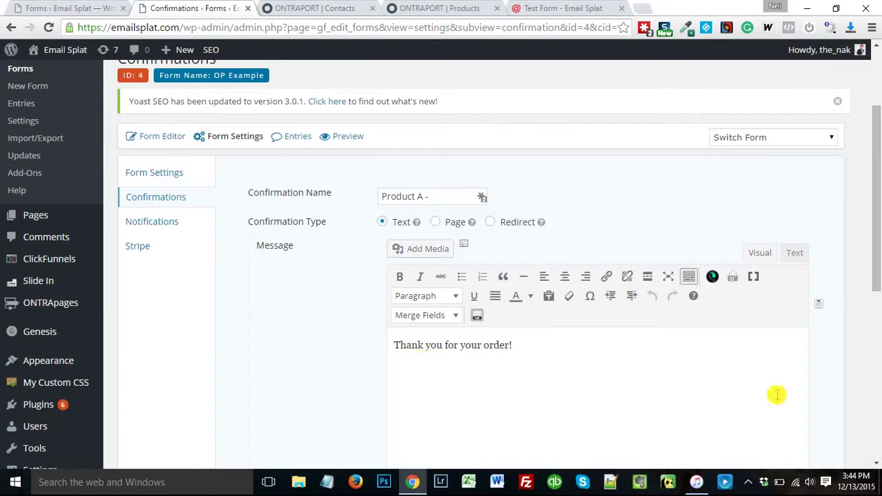
Check the submitted Test Form page's thank-you message, return to the "Product A -" confirmation, and show its message as HTML source
click(542, 10)
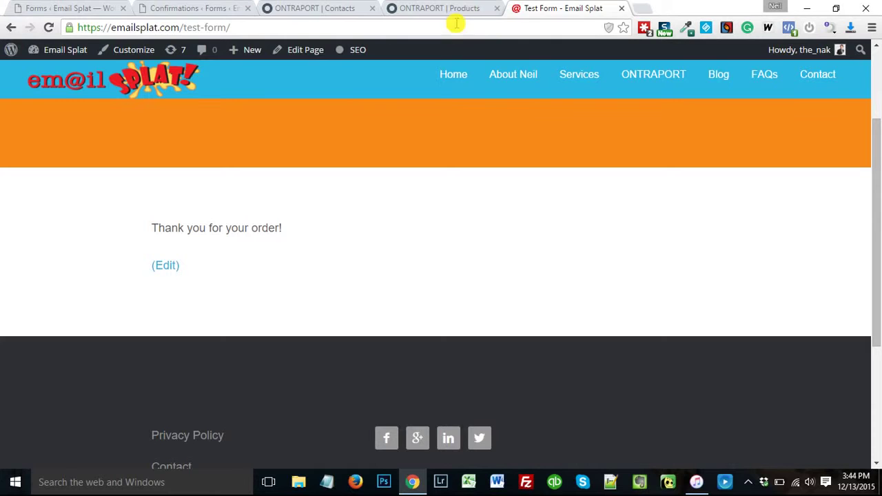
click(190, 8)
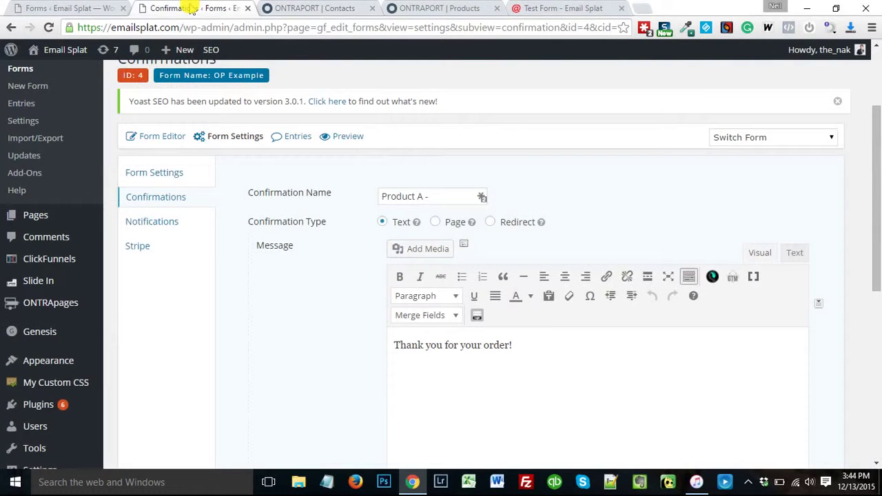
click(795, 253)
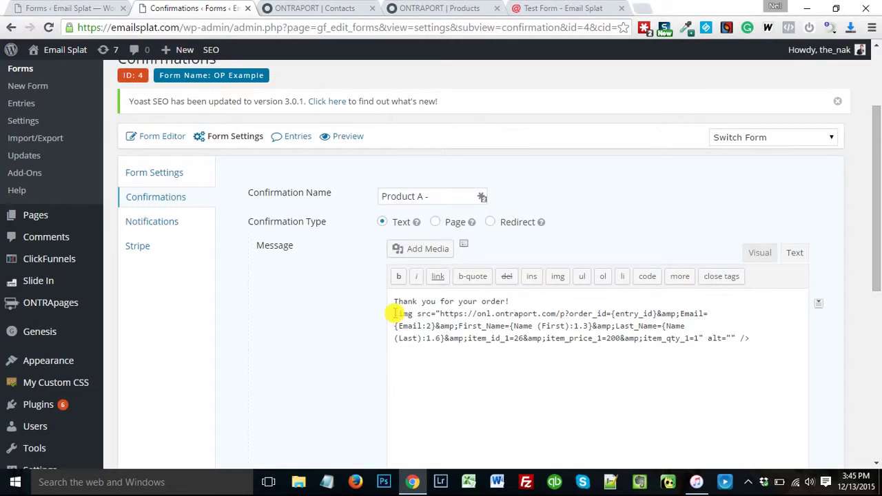
Check the confirmation's conditional logic and replace the message's img tracking tag with a version using plain & separators and no alt attribute
drag(394, 314, 754, 335)
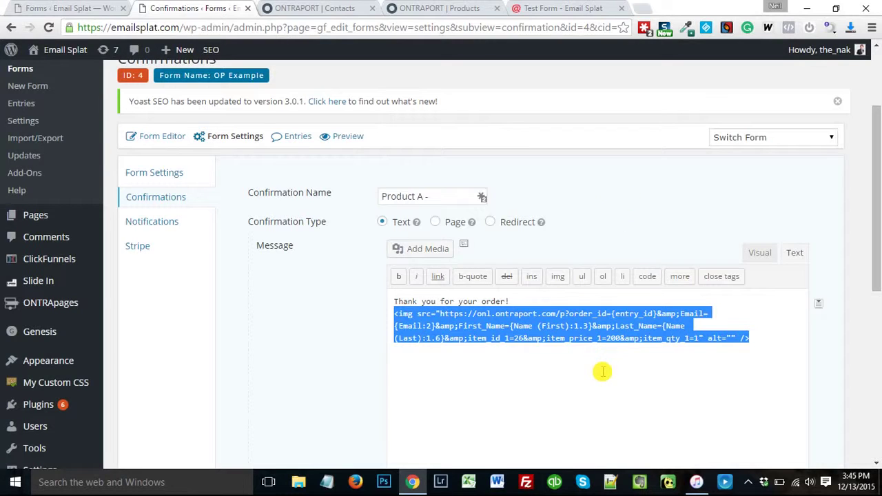
scroll(382, 276, down, 4)
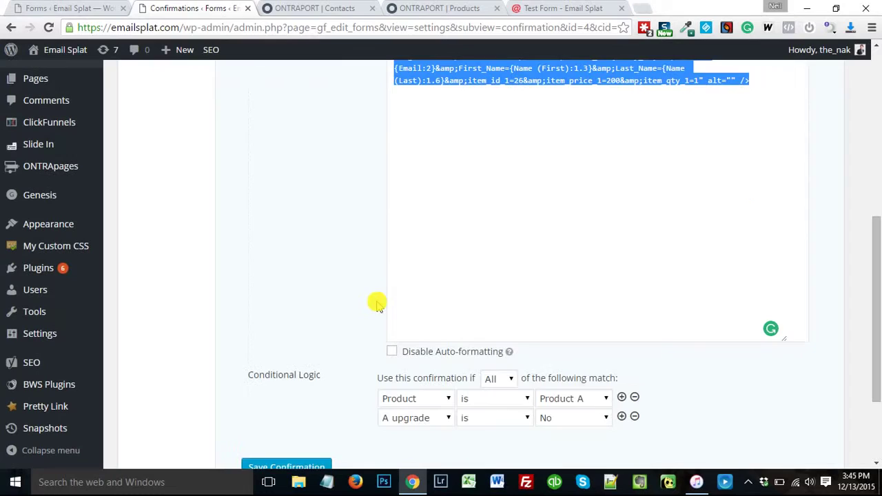
scroll(336, 276, down, 1)
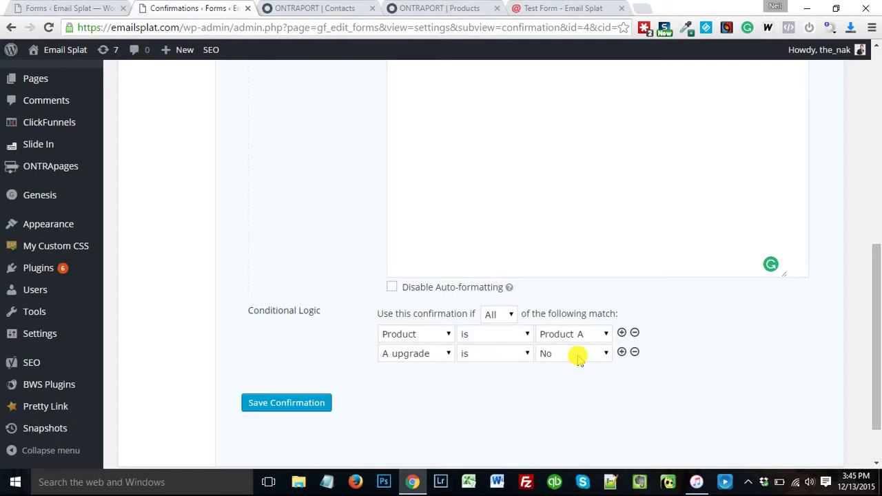
scroll(606, 354, up, 4)
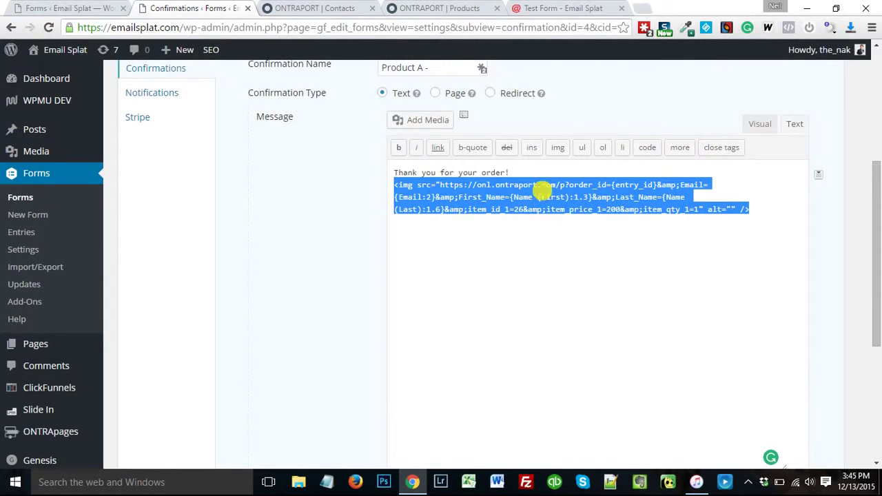
scroll(538, 291, up, 1)
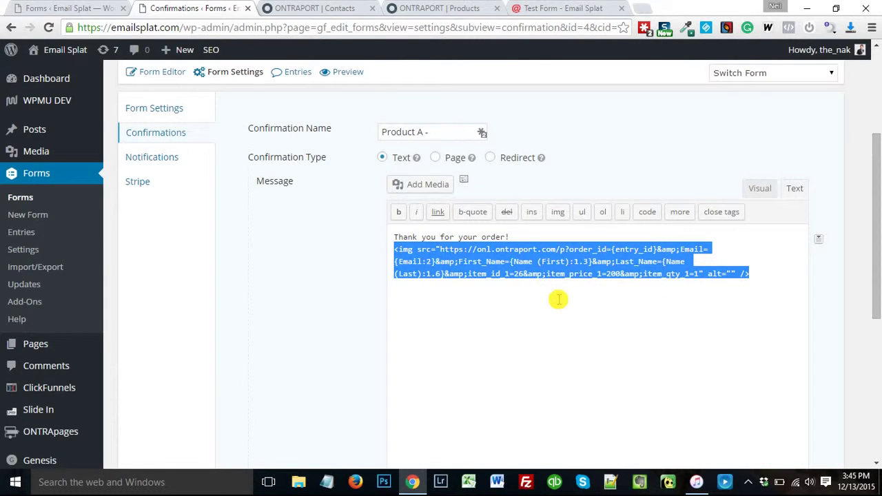
text(<img src="https://onl.ontraport.com/p?order_id={entry_id}&Email={Email:2}&First_Name={Name (First):1.3}&Last_Name={Name (Last):1.6}&item_id_1=26&item_price_1=200&item_qty_1=1">)
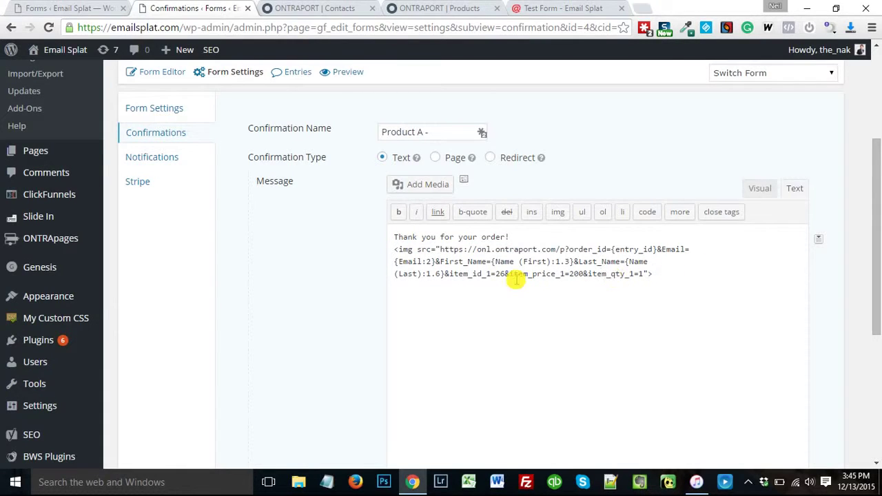
Switch to ONTRAPORT, open Get Partner Tracking Pixel under Administration, and select the whole tracking code to examine it
click(413, 9)
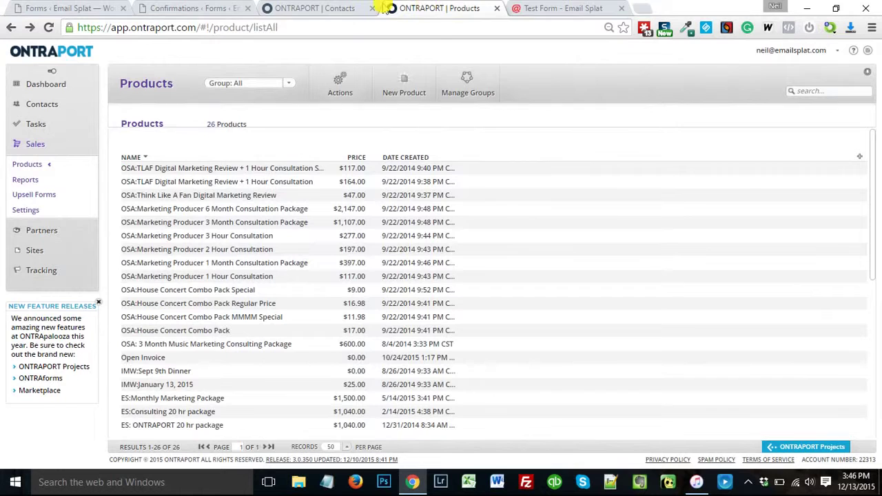
click(777, 55)
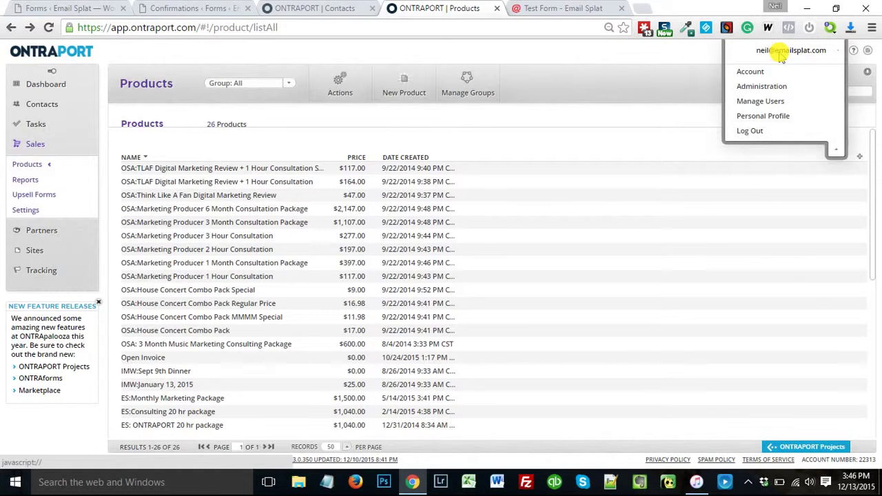
click(759, 87)
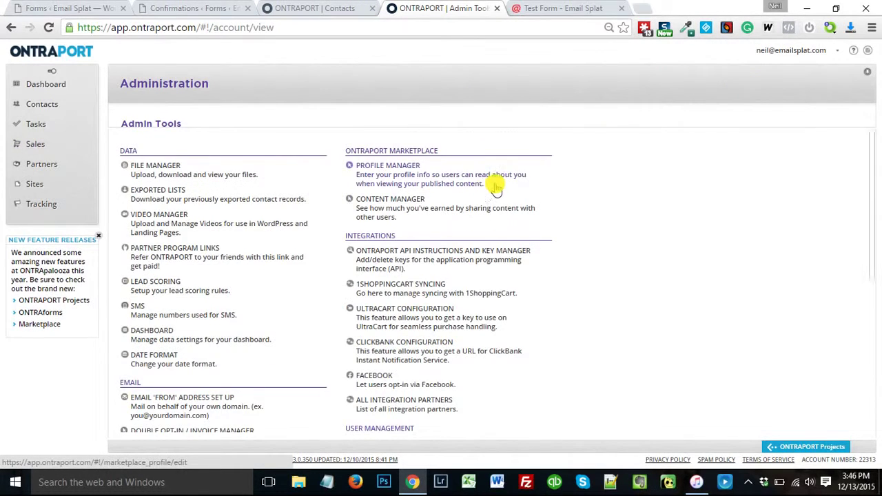
scroll(490, 180, down, 4)
scroll(488, 178, down, 1)
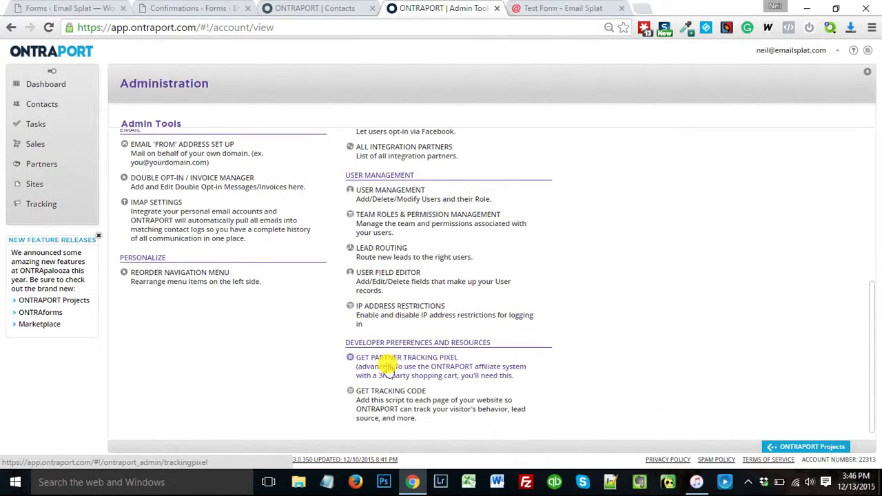
click(421, 361)
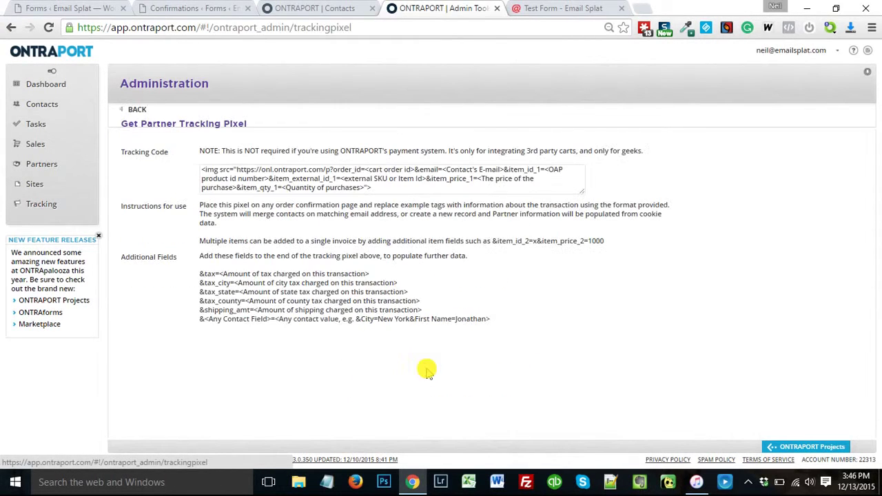
click(287, 174)
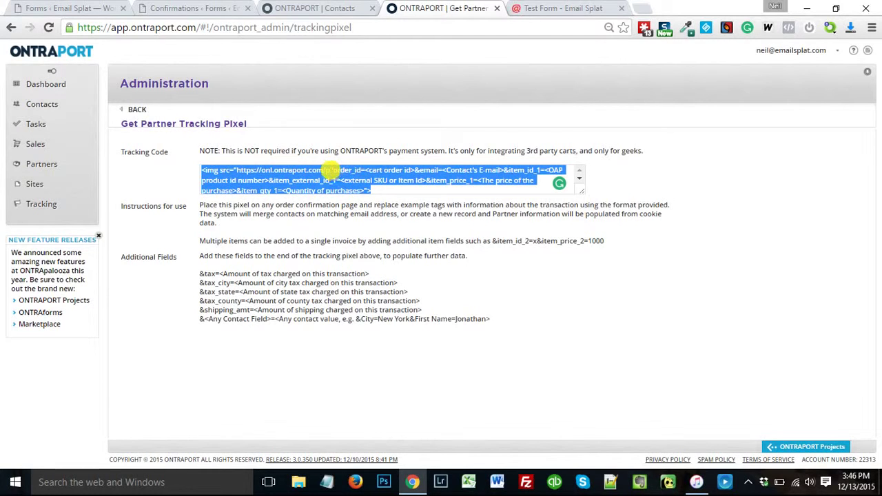
Return to the "Product A -" confirmation message and highlight the order_id= parameter in the tracking pixel
click(184, 9)
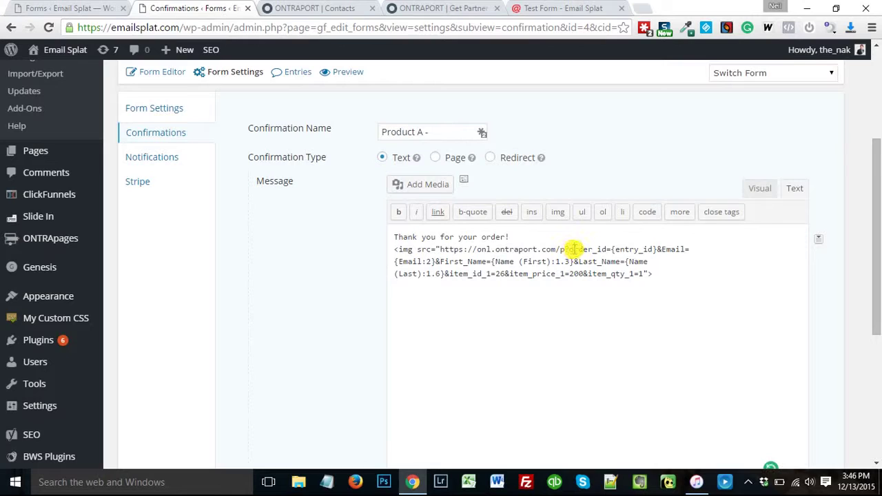
drag(570, 249, 611, 249)
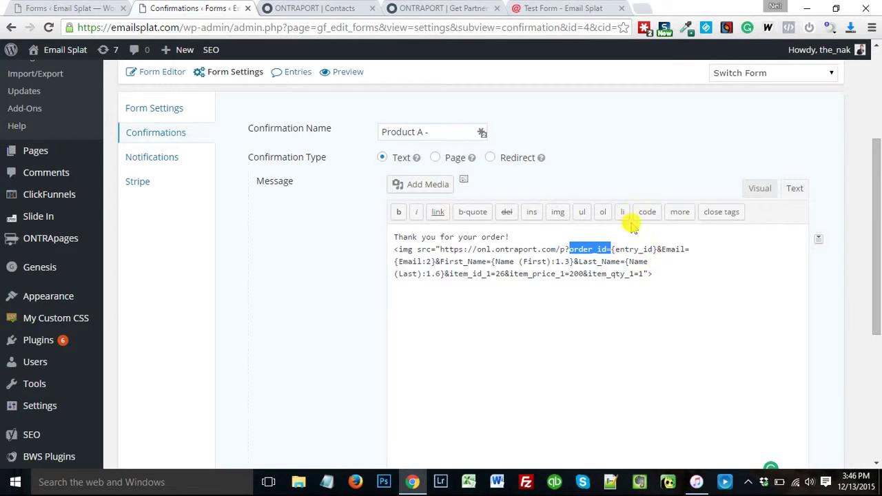
click(617, 249)
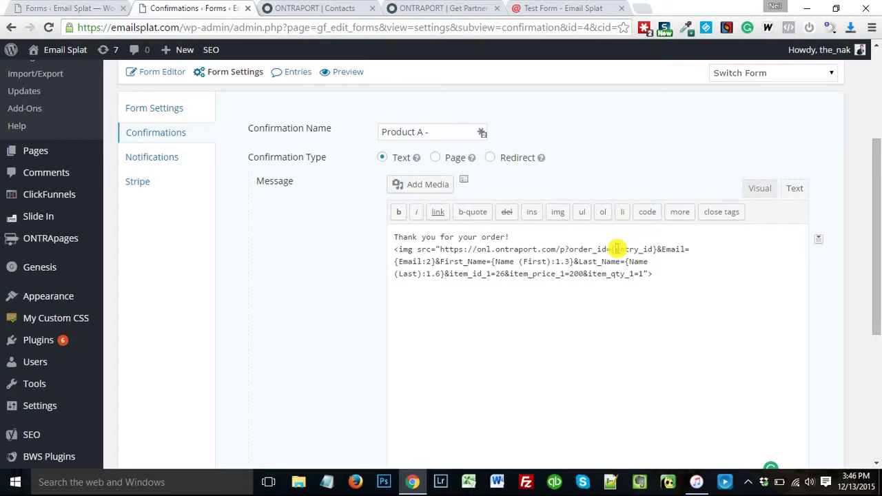
Replace the order_id parameter's value in the tracking pixel with the Entry Id merge tag
drag(612, 250, 657, 248)
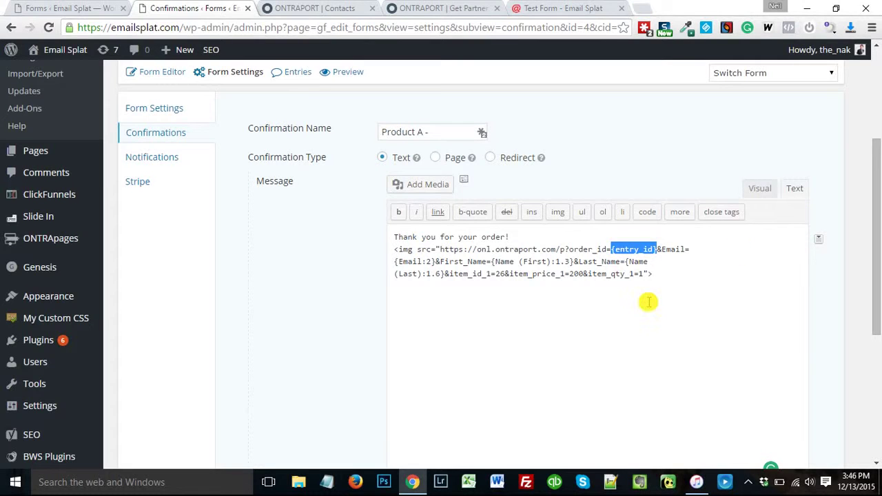
click(819, 241)
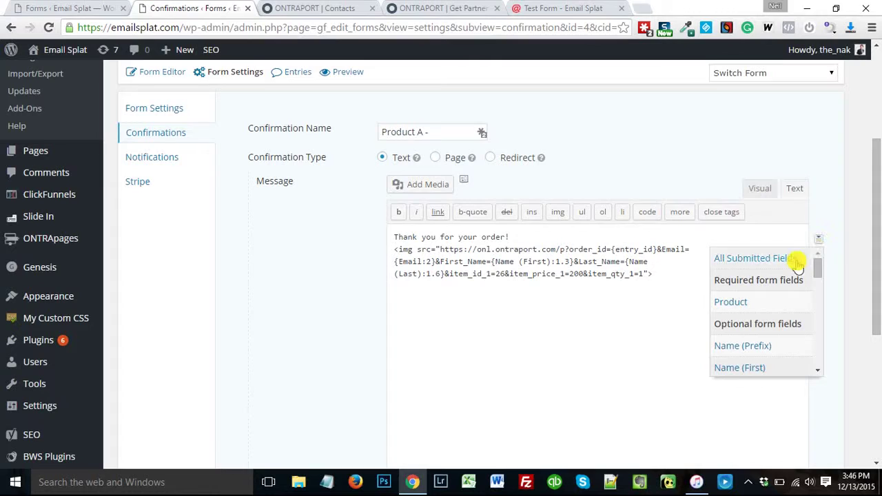
scroll(758, 263, down, 5)
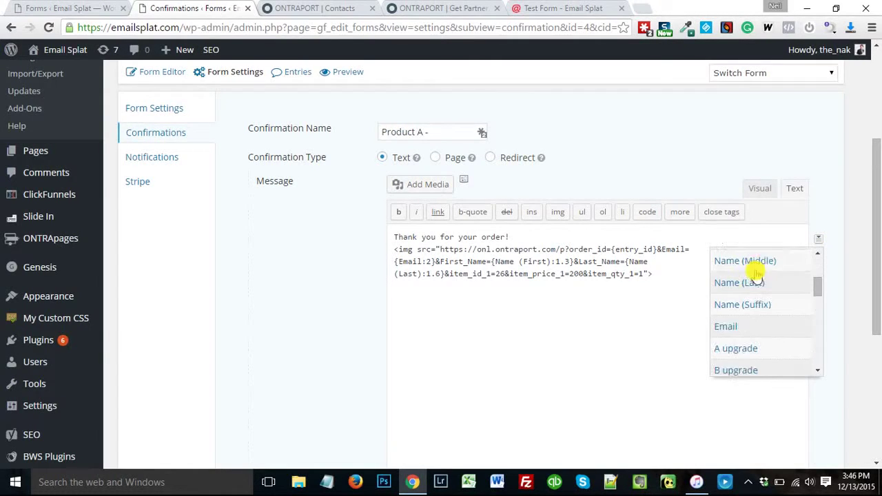
scroll(756, 280, down, 3)
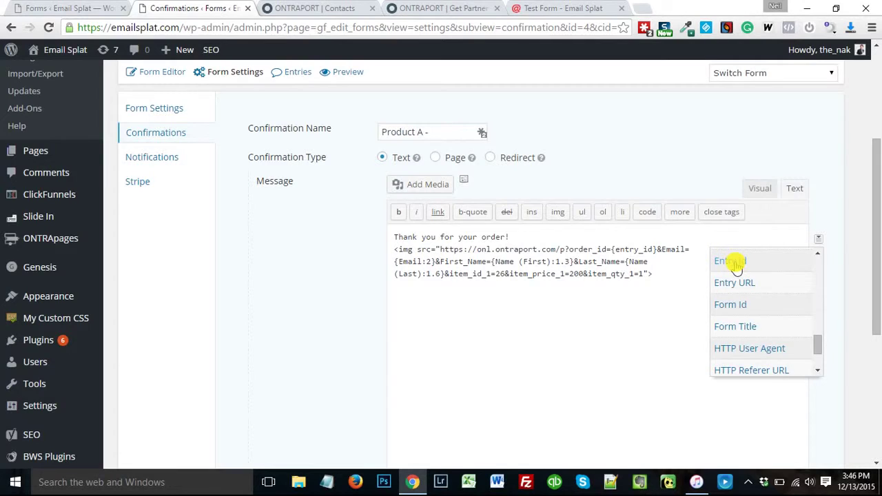
click(734, 262)
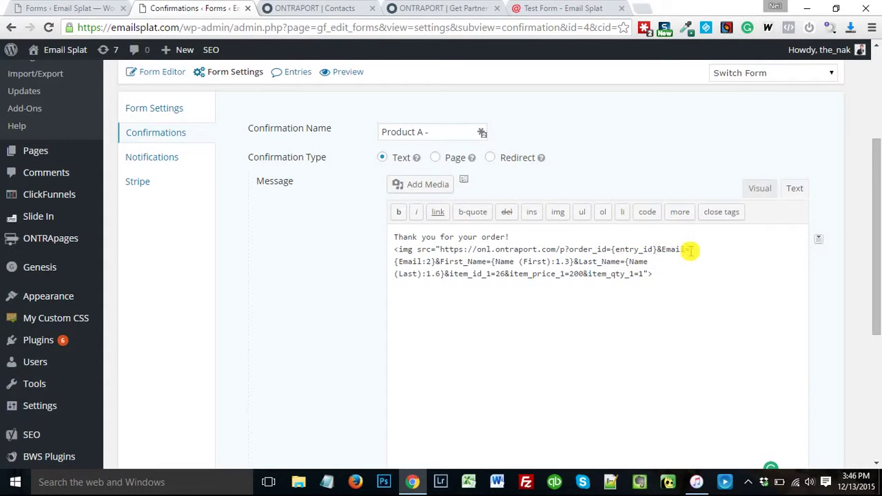
Highlight the pixel's Email parameter name, compare it with the field names in the ONTRAPORT contact's information, and view the Test Form page
click(659, 250)
drag(660, 249, 684, 250)
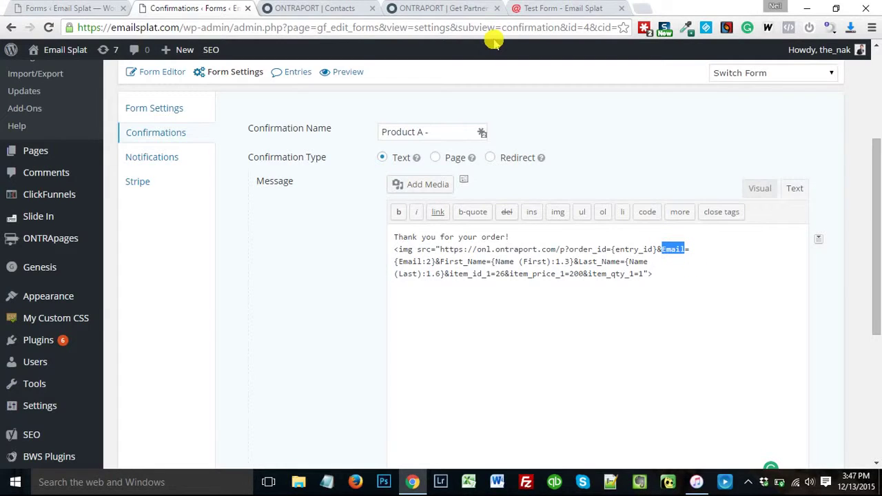
click(327, 9)
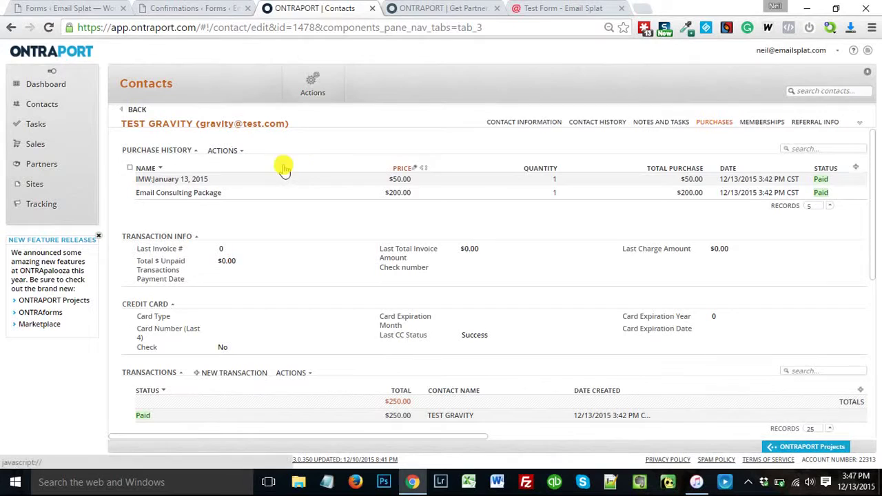
click(519, 121)
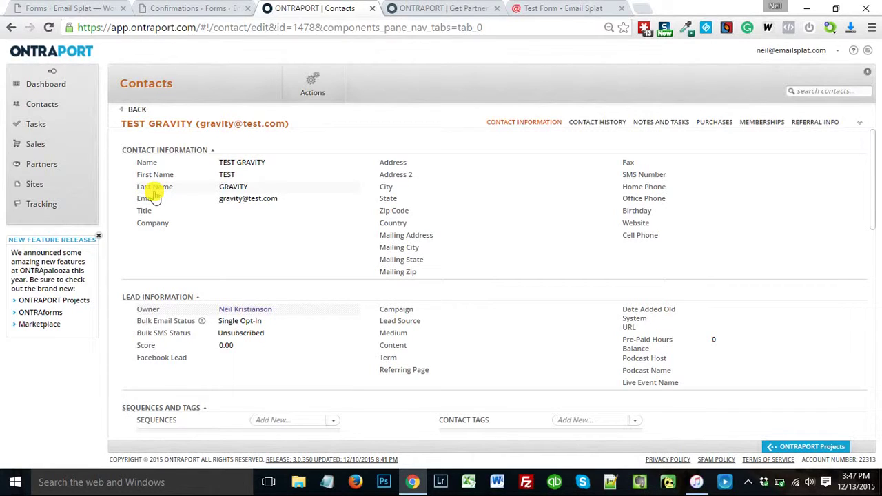
click(573, 8)
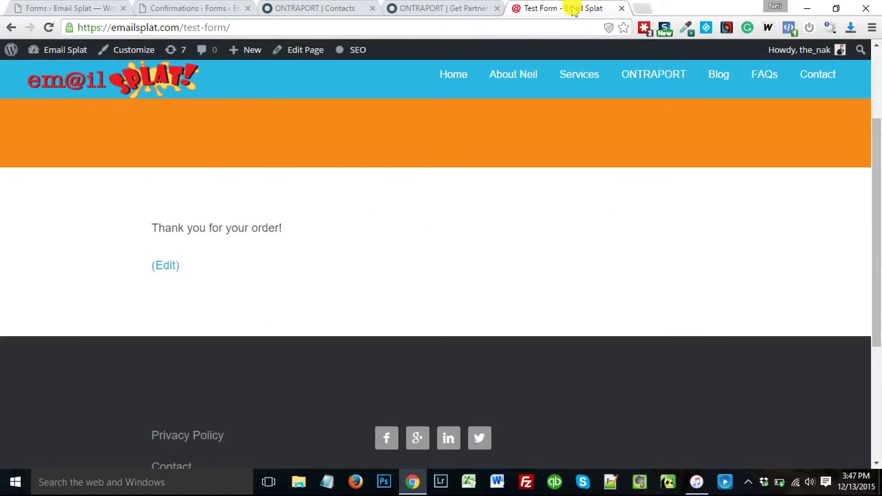
Return to the confirmation message and replace the Email parameter's value with the form's Email merge tag
click(178, 8)
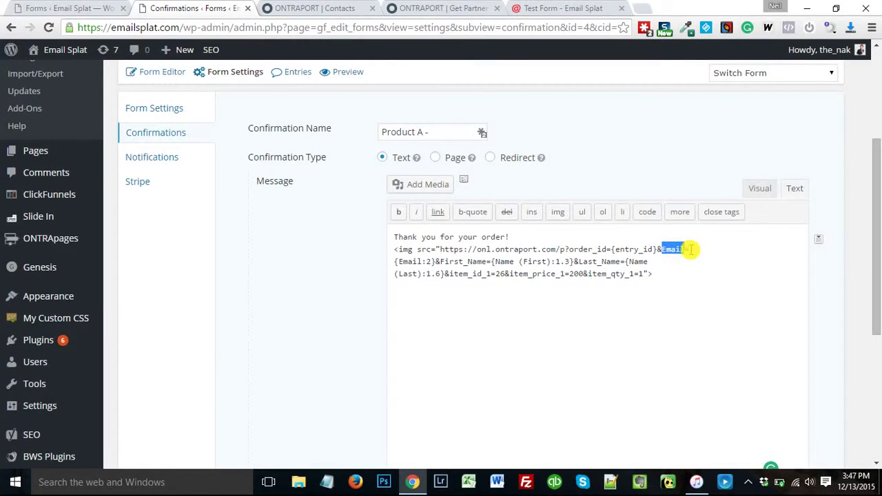
key(Right)
text(=)
drag(436, 262, 396, 265)
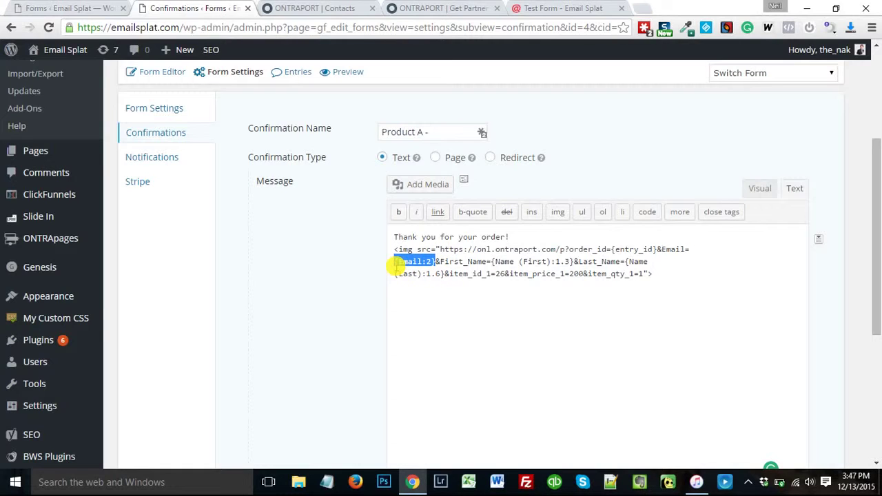
click(819, 237)
scroll(784, 309, down, 1)
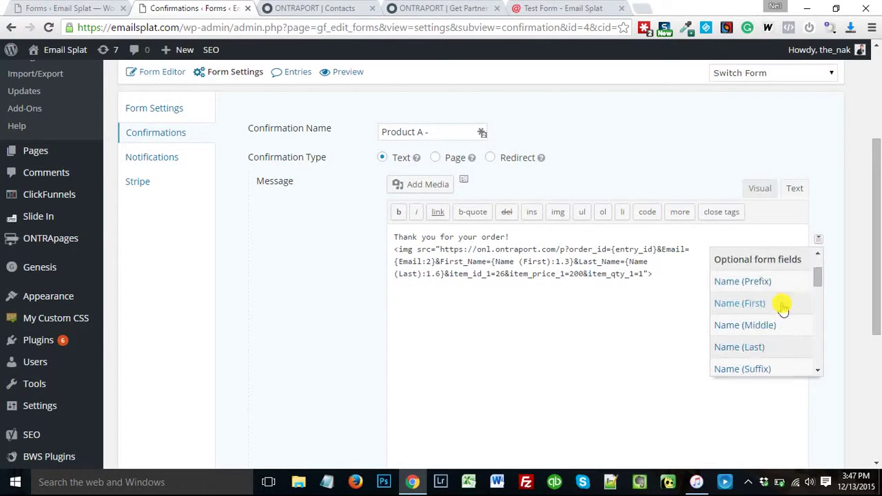
scroll(779, 304, down, 1)
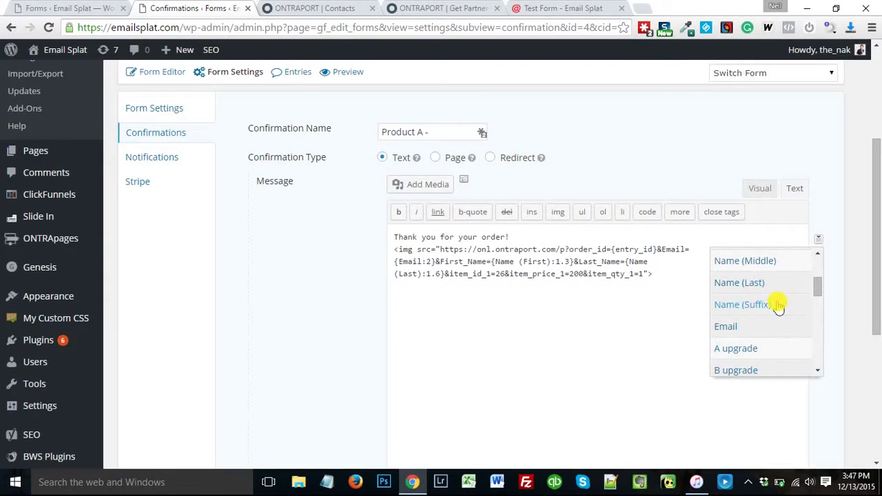
click(728, 326)
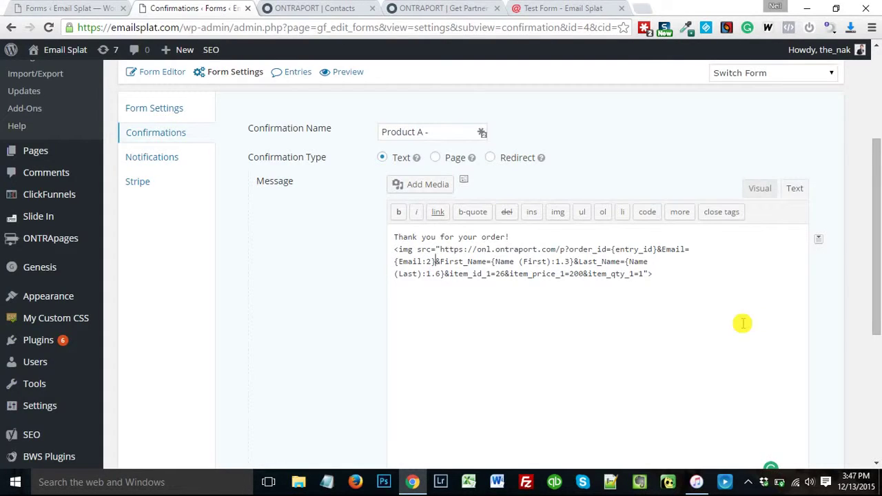
Highlight the pixel's item_id_1 value and open the Email Consulting Package product from the ONTRAPORT product list
double_click(505, 278)
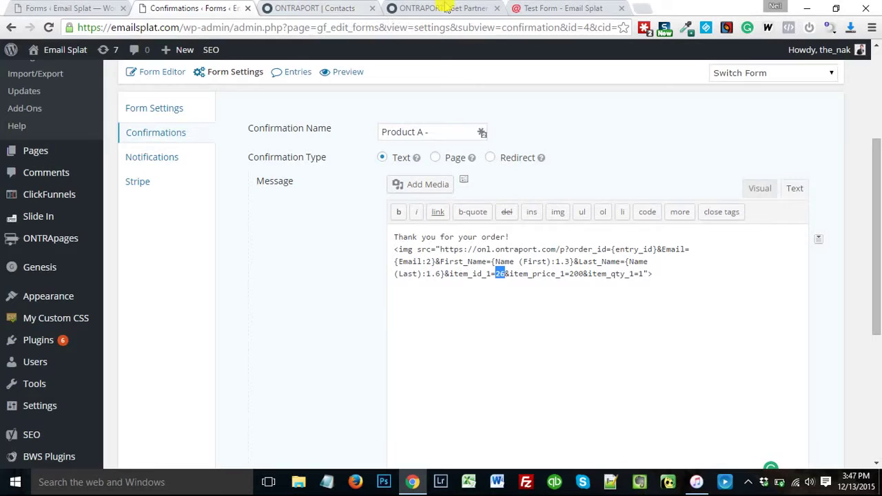
click(331, 8)
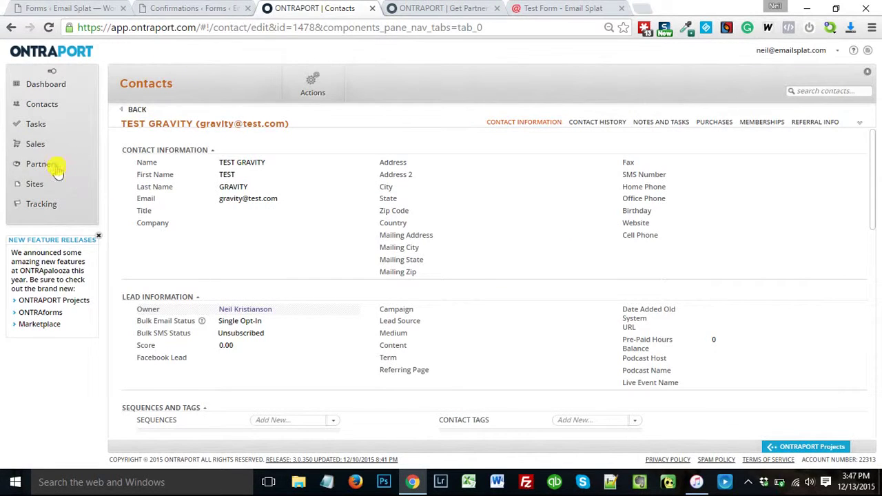
mouse_move(38, 146)
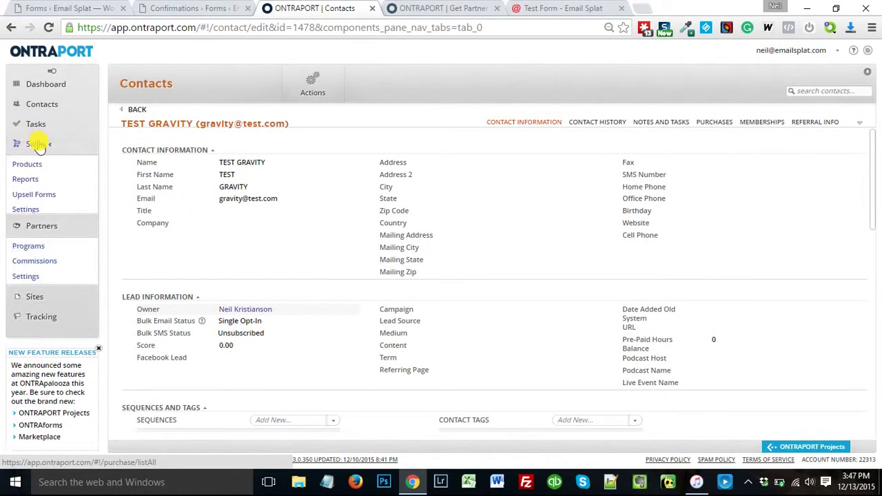
click(22, 164)
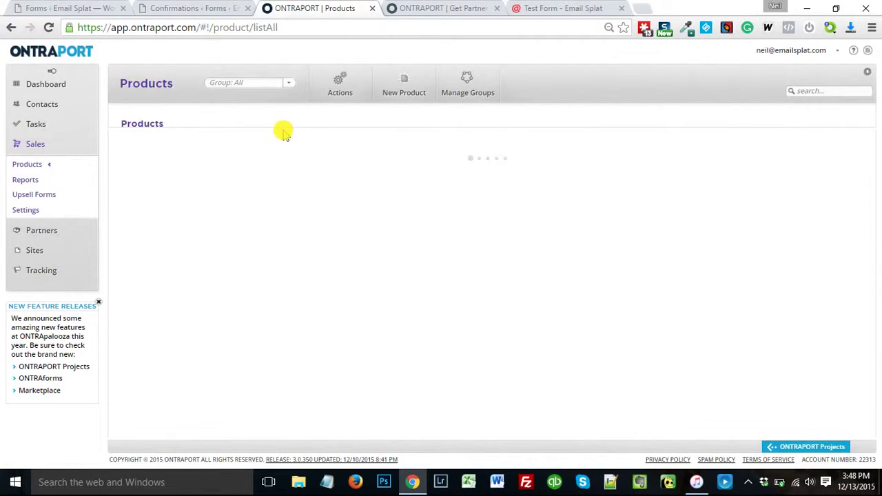
scroll(207, 238, down, 2)
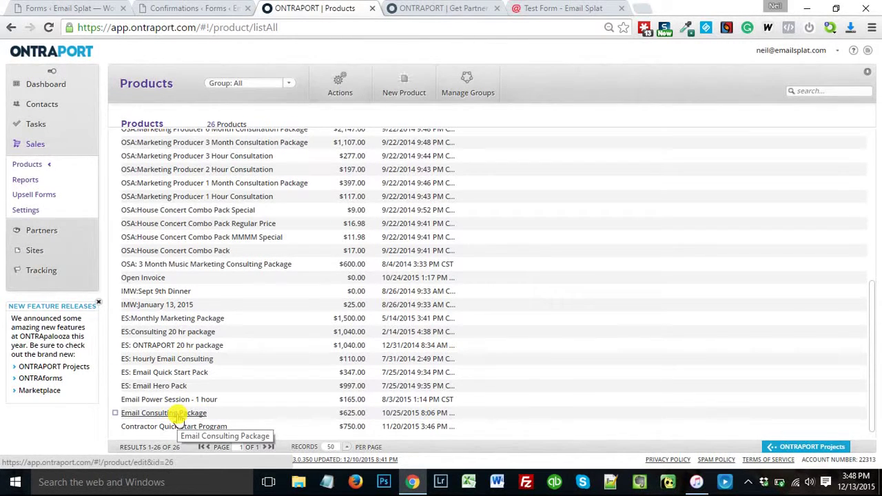
click(178, 413)
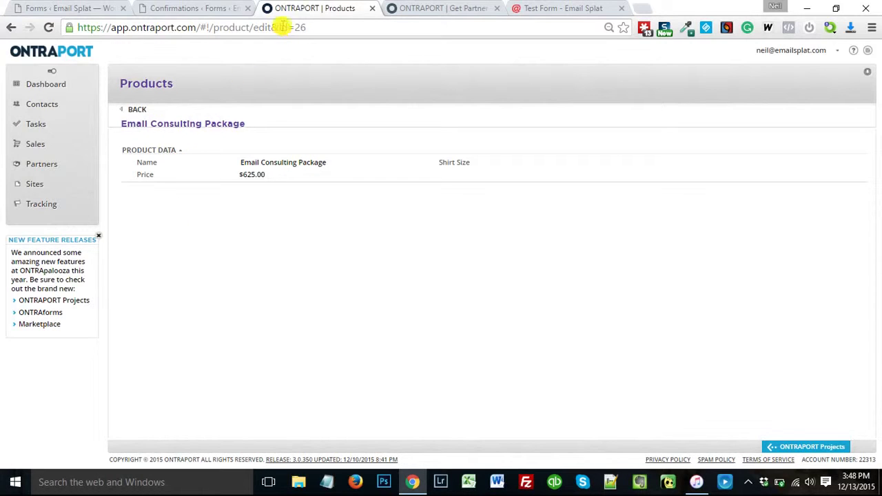
Highlight the product's id parameter in the Email Consulting Package page's web address
click(311, 26)
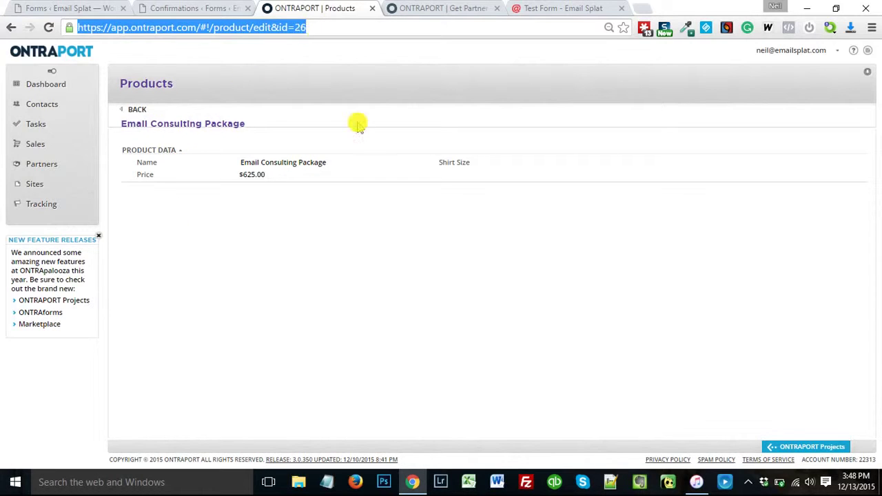
click(315, 27)
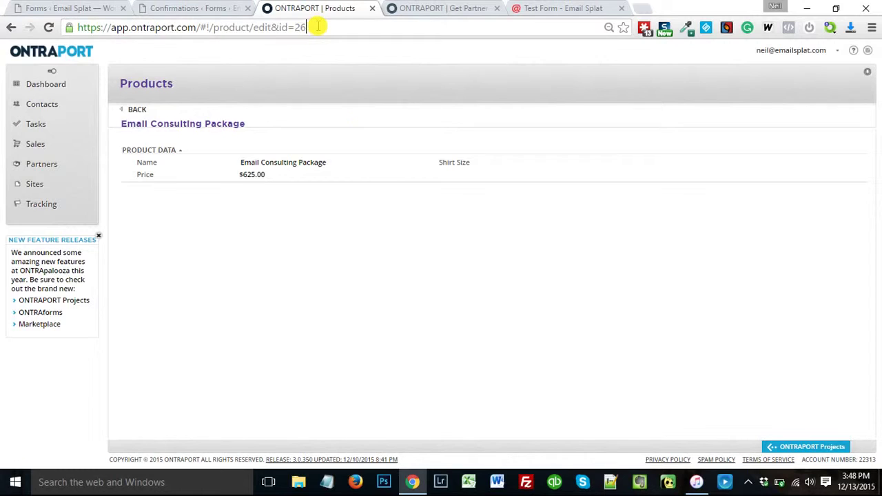
drag(315, 26, 276, 27)
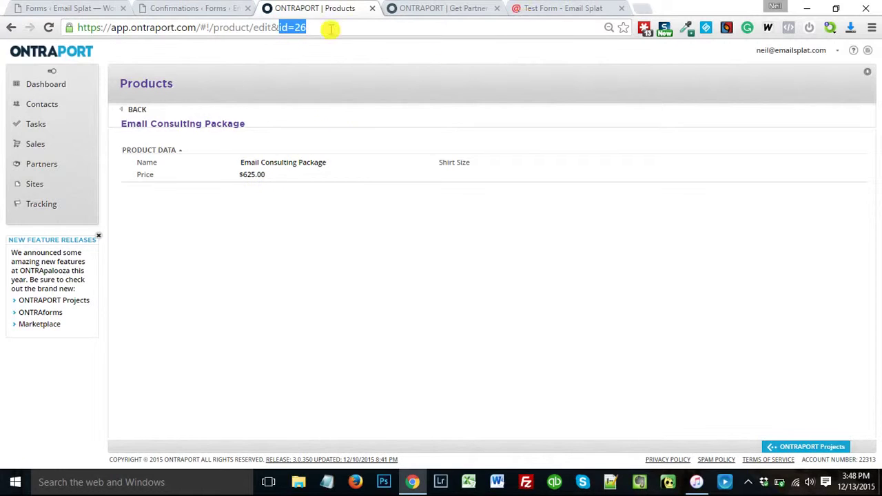
Return to the "Product A -" confirmation message and point out the tracking pixel's item_price_1 and item_qty_1 values
click(168, 9)
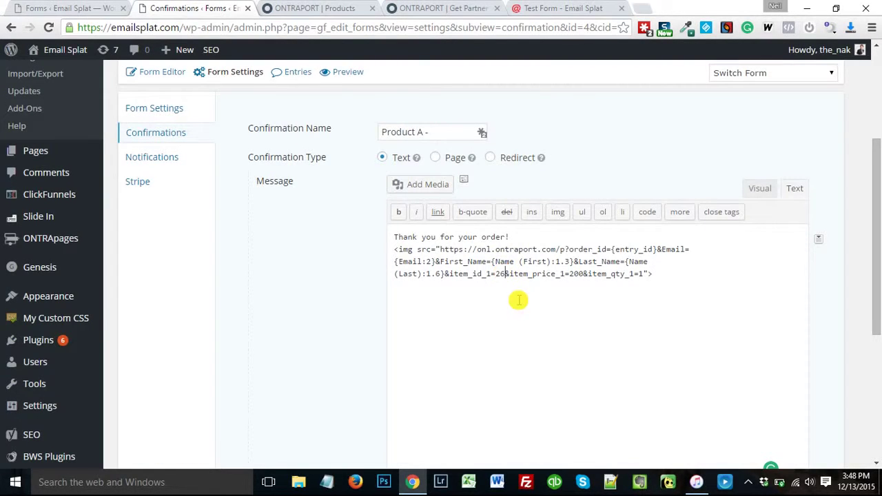
double_click(579, 274)
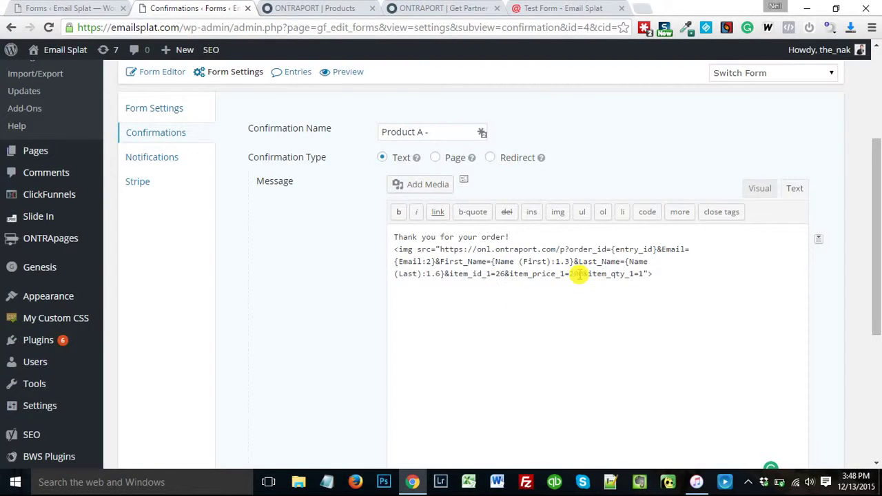
click(544, 276)
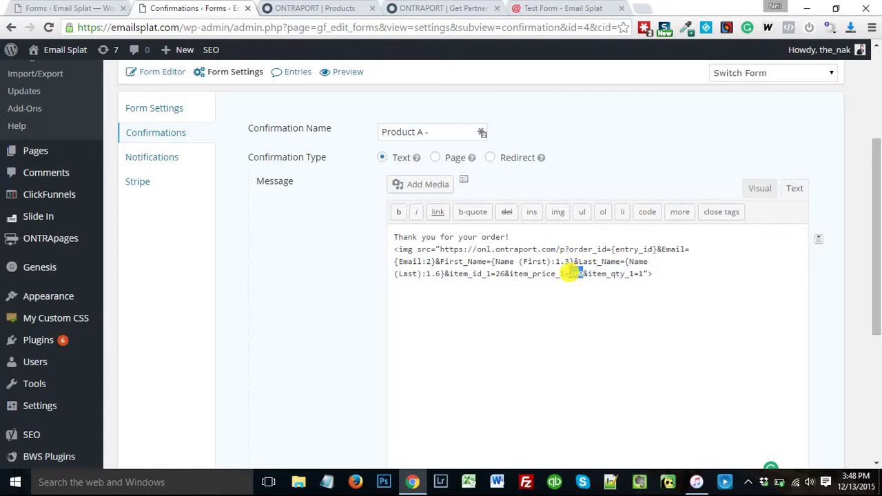
double_click(577, 273)
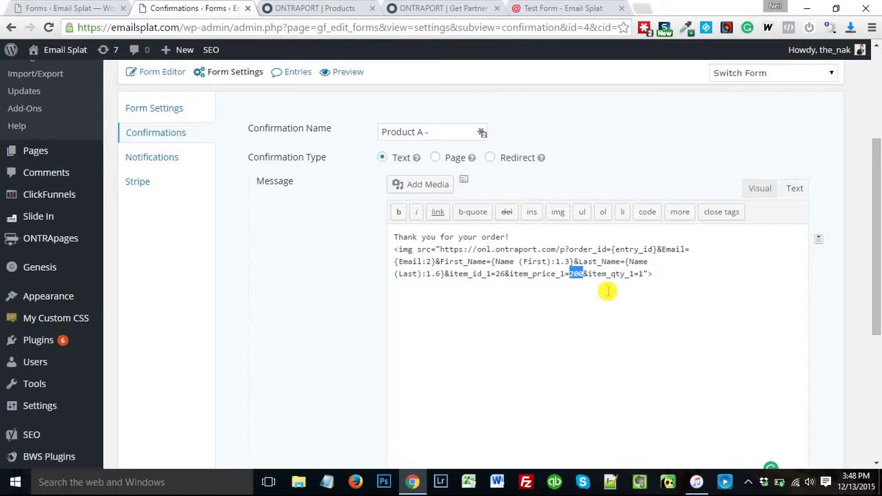
click(643, 273)
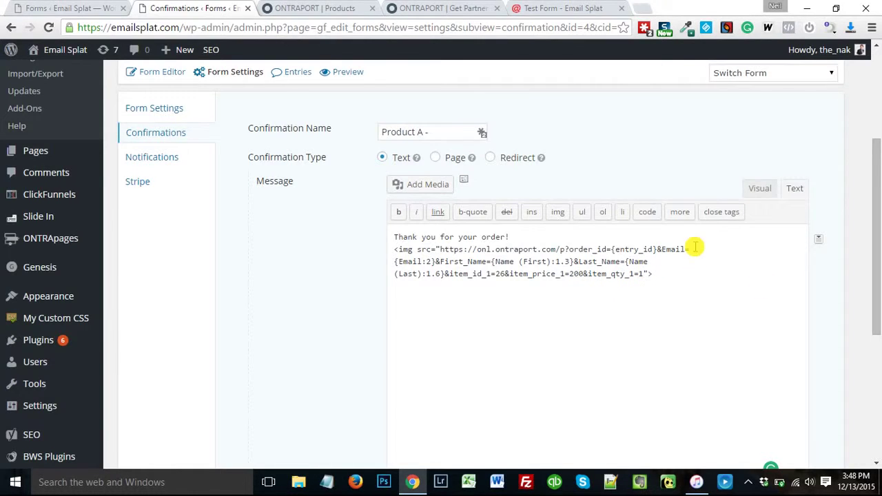
Open the "Product A - Upgrade" confirmation and highlight the item_id_2, item_price_2 and item_qty_2 parameters in its tracking pixel
scroll(695, 248, down, 2)
scroll(695, 248, up, 2)
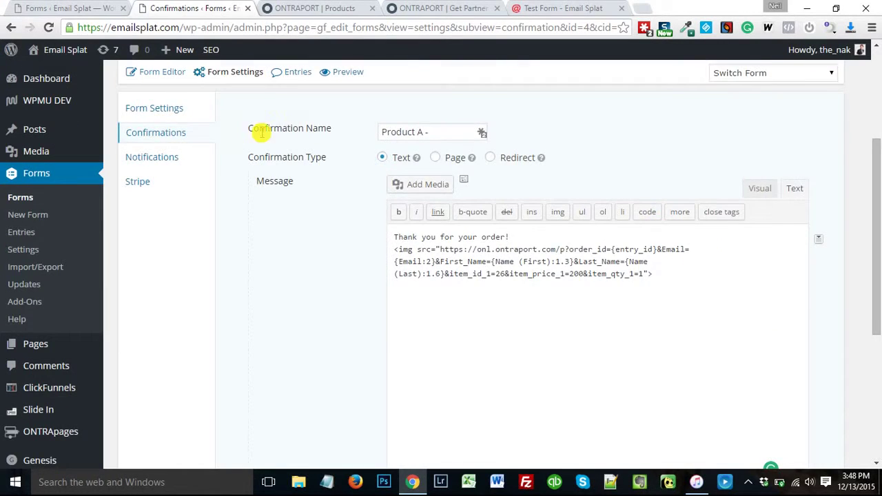
scroll(256, 126, up, 1)
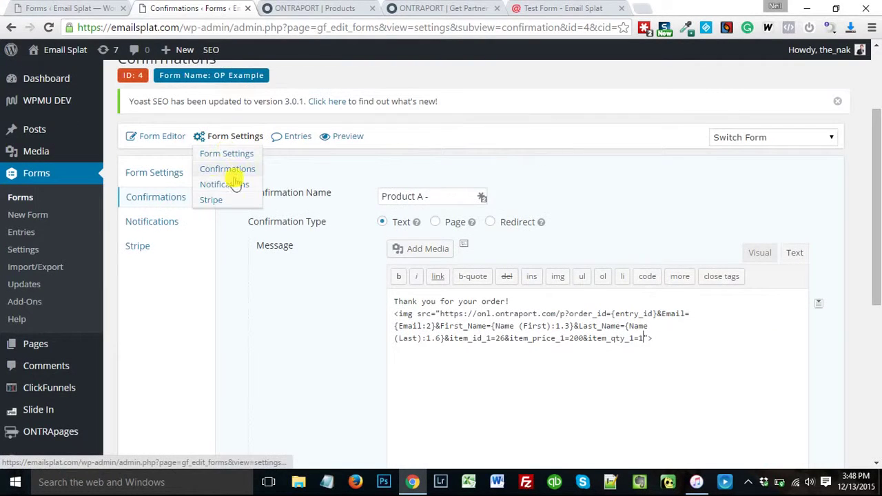
click(11, 28)
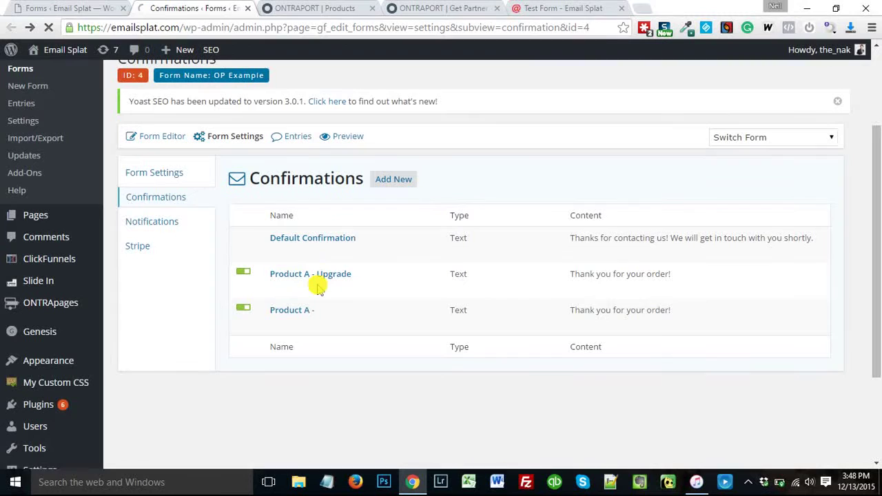
click(305, 275)
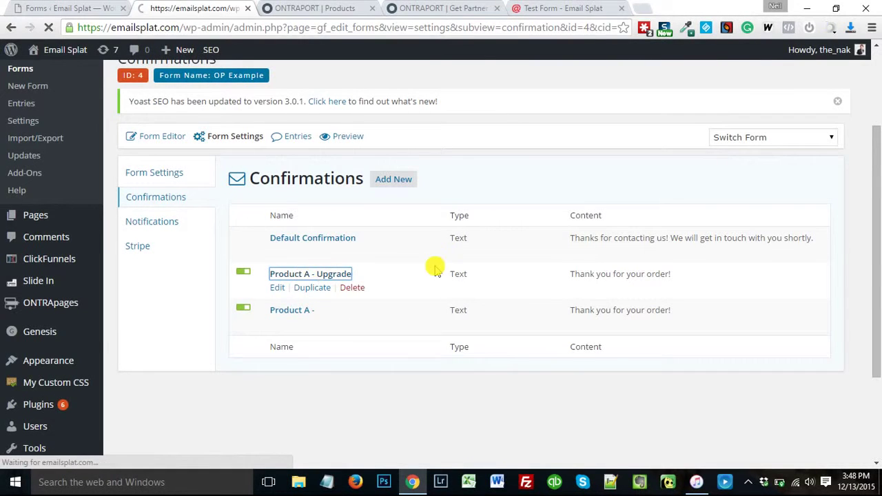
scroll(659, 288, down, 4)
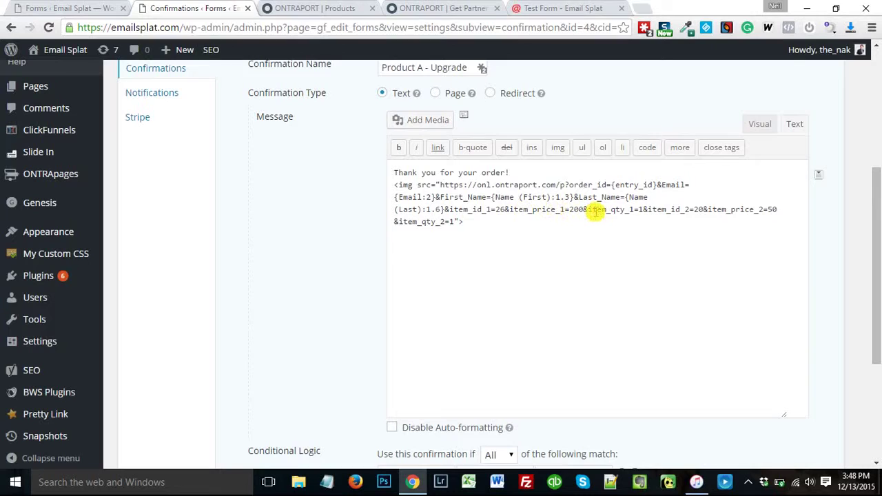
click(648, 213)
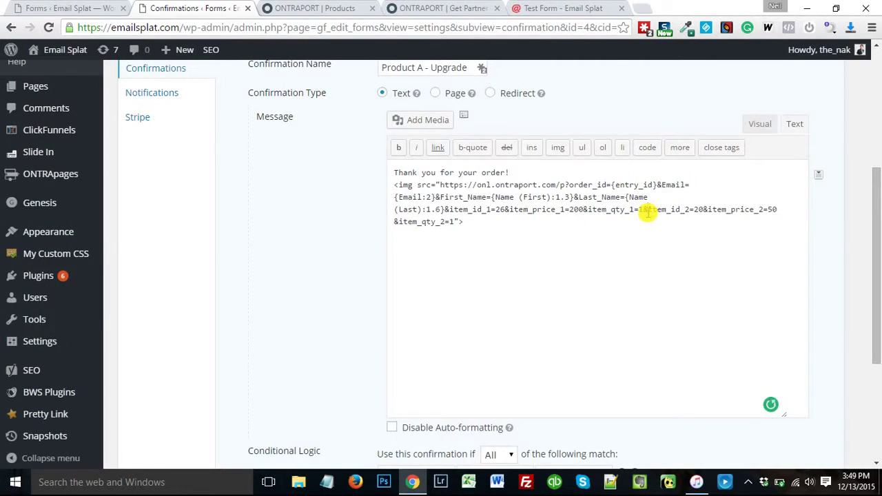
drag(648, 212, 461, 222)
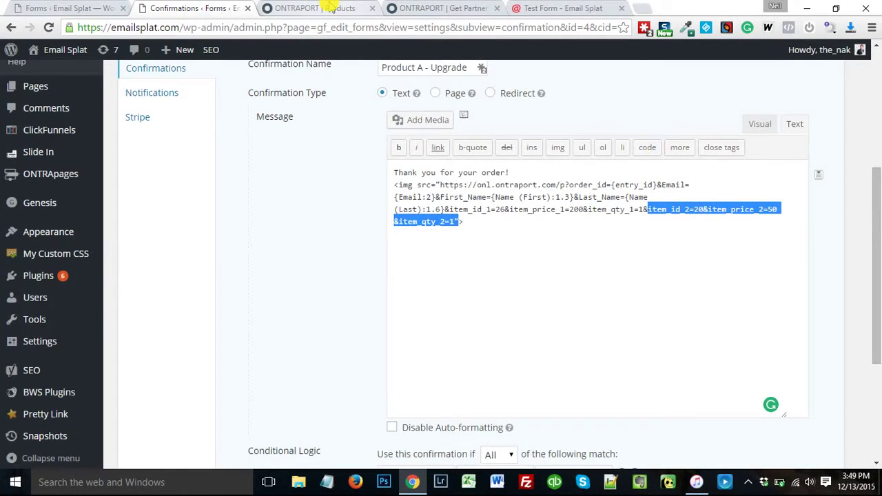
Go back to the ONTRAPORT product list and open the IMW:January 13, 2015 product to check its ID
click(335, 8)
click(132, 110)
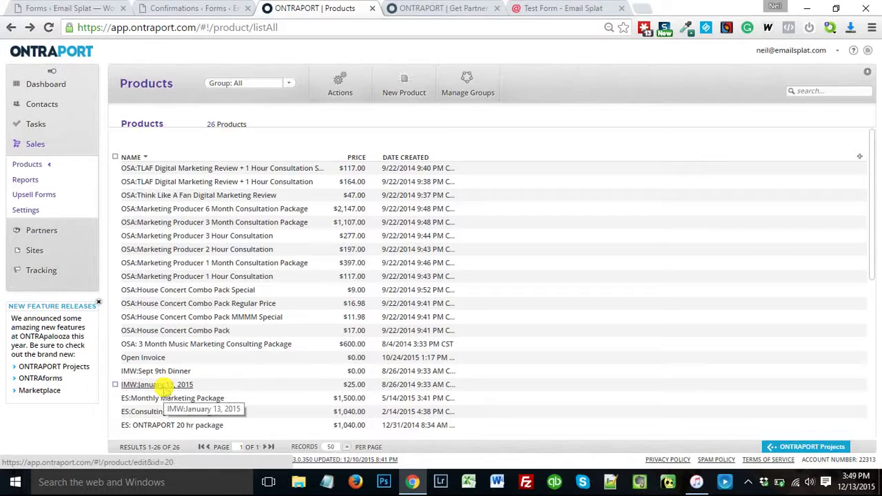
click(165, 386)
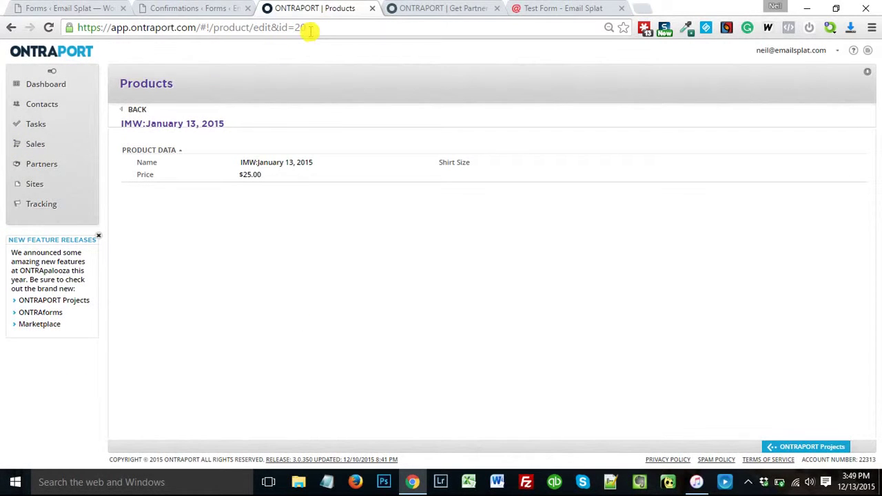
Return to the "Product A - Upgrade" message and append &Field_Name= with the Name (First) merge tag after item_qty_2=1 in the pixel
click(207, 9)
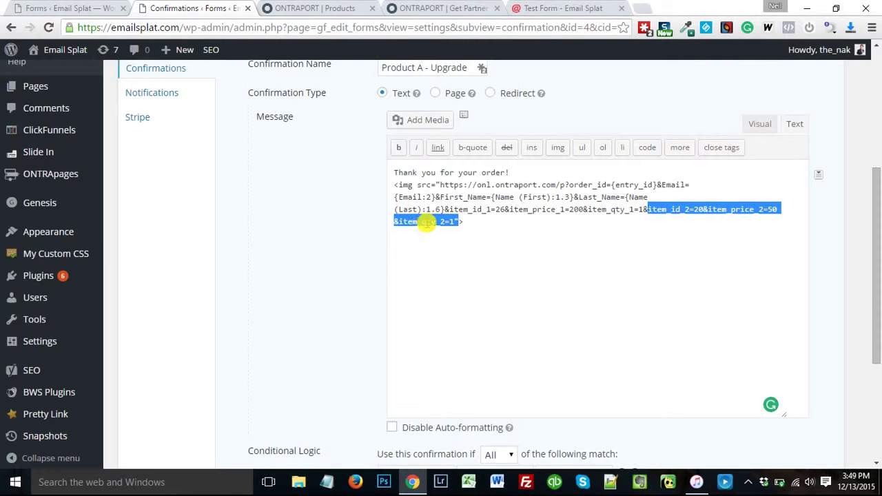
click(453, 222)
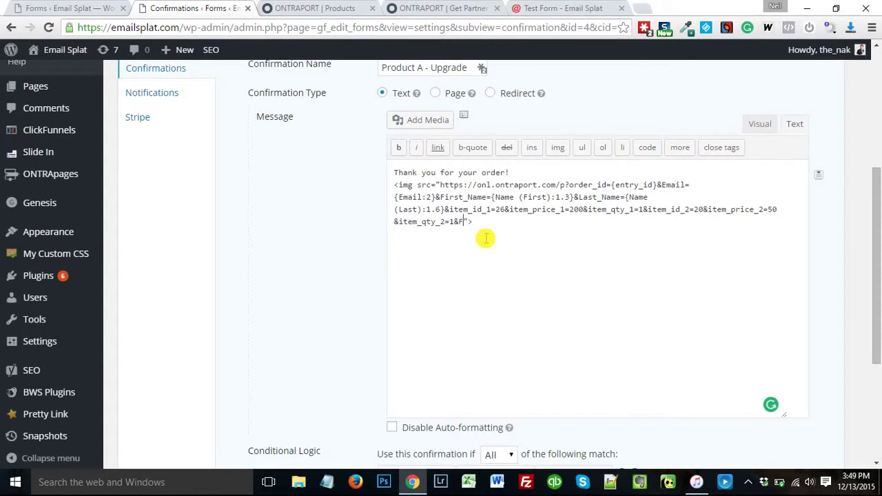
text(eld_Name=)
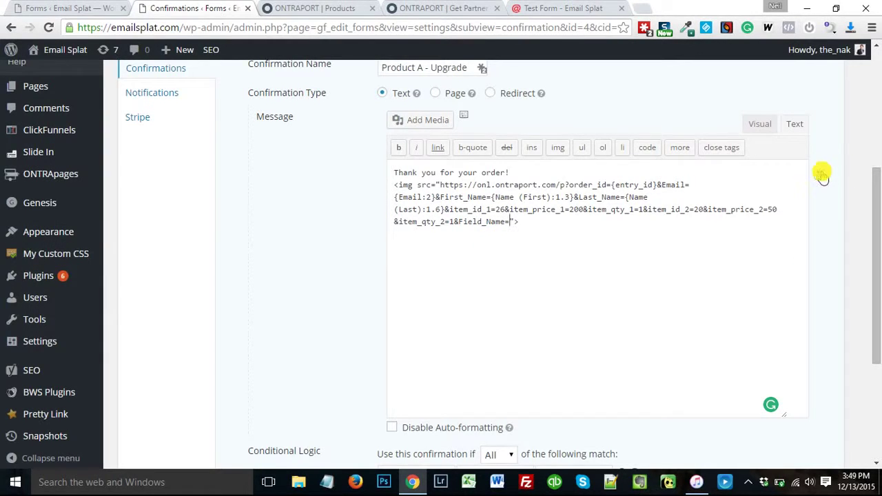
click(819, 176)
scroll(758, 241, down, 1)
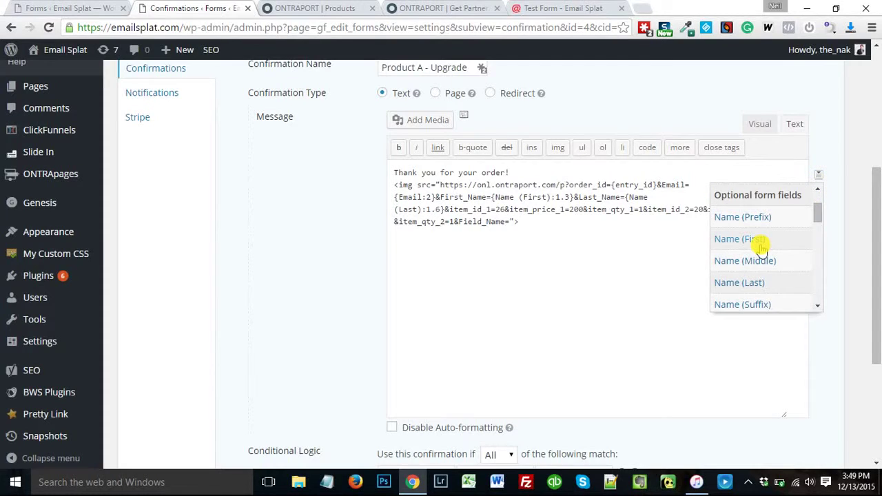
scroll(748, 293, down, 1)
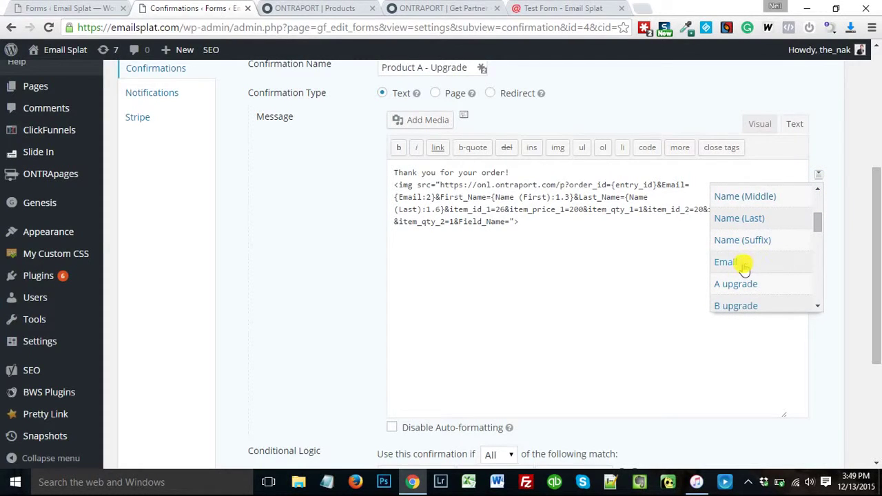
scroll(747, 260, down, 2)
scroll(758, 241, up, 3)
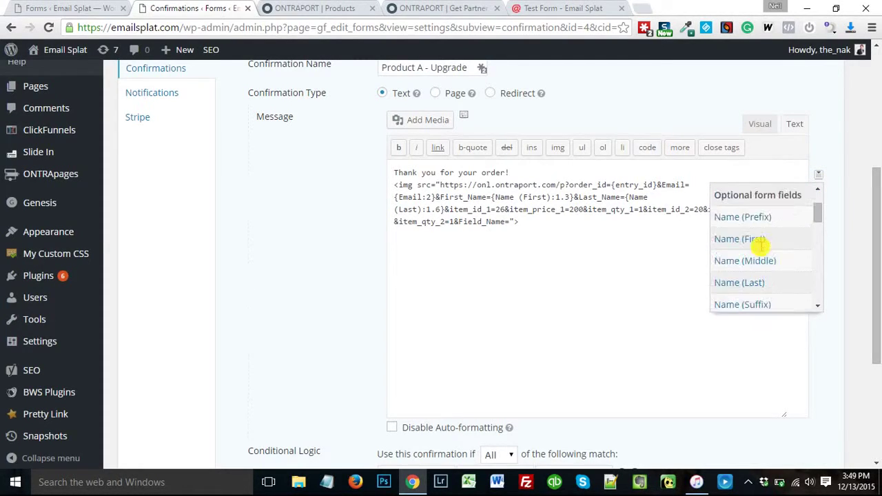
click(753, 240)
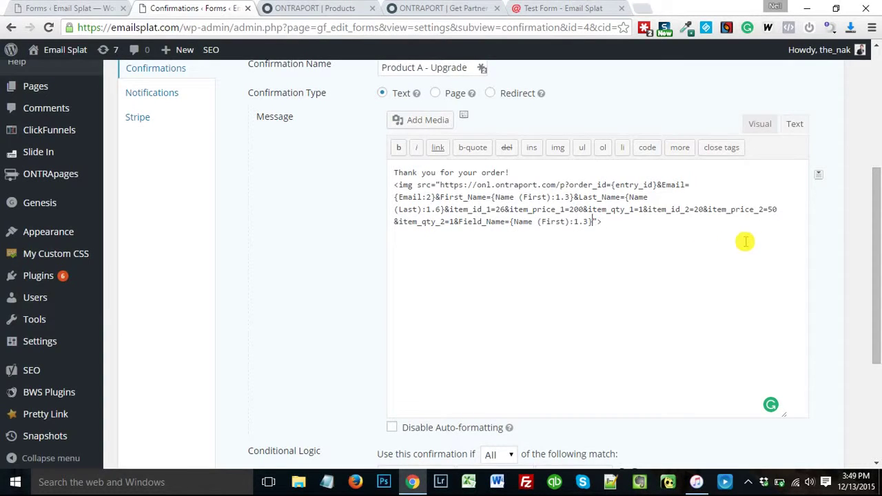
click(670, 221)
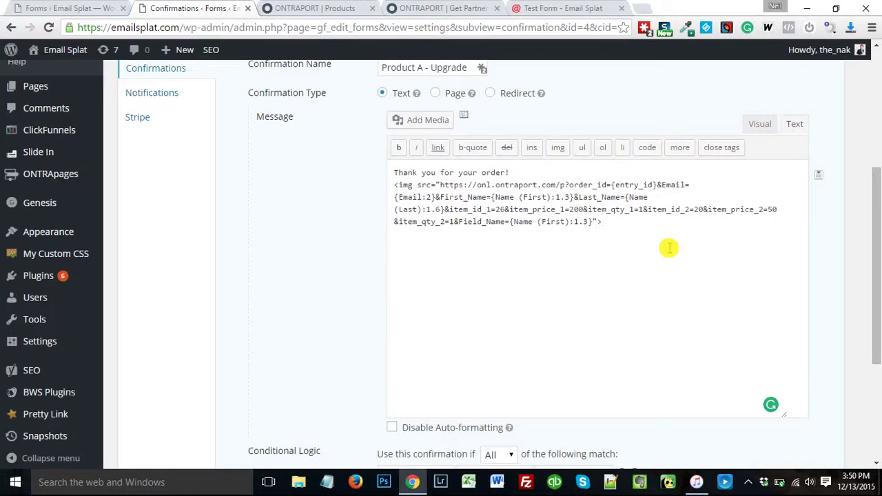
click(629, 223)
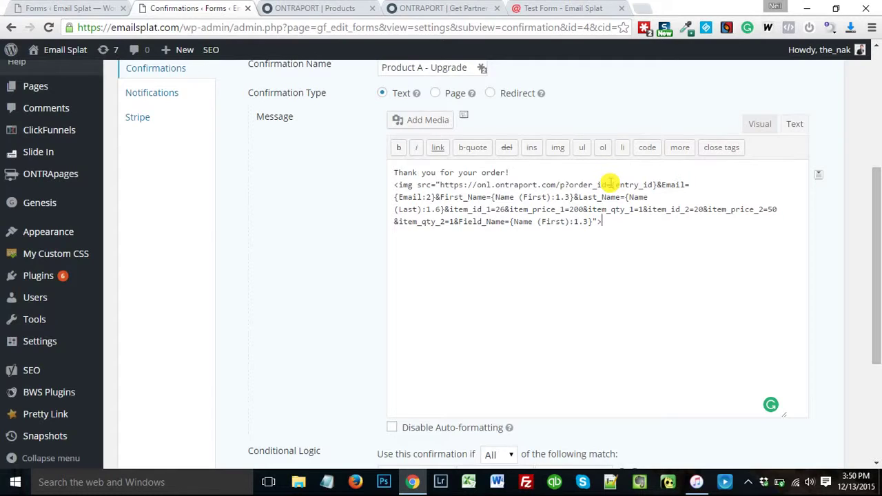
Highlight the {entry_id} merge tag used for order_id and review the rest of the confirmation page
drag(612, 185, 656, 185)
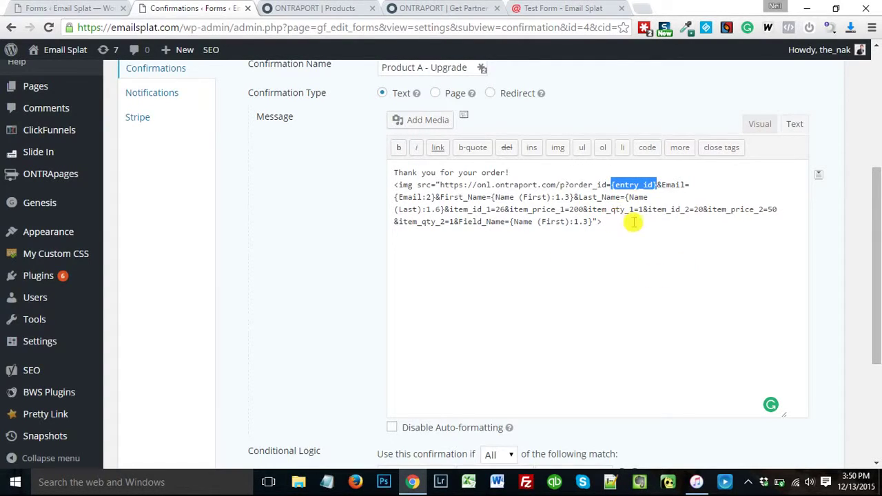
scroll(502, 262, down, 2)
scroll(483, 259, up, 5)
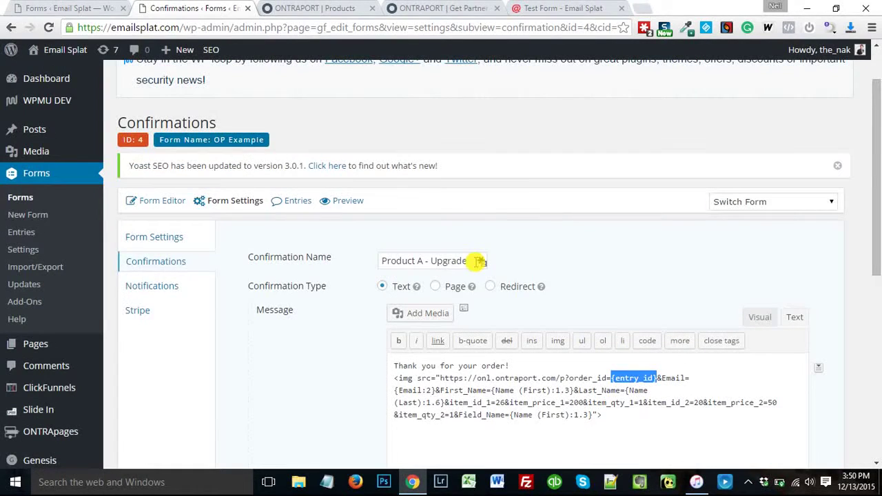
scroll(499, 152, up, 1)
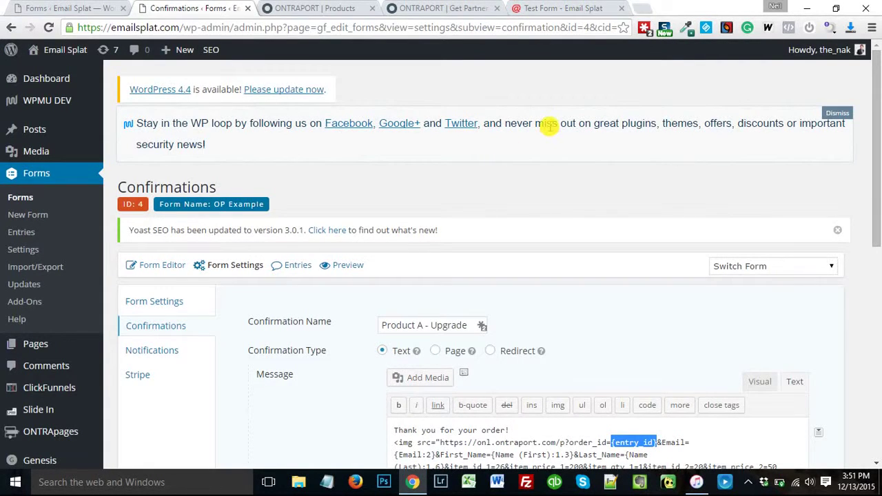
scroll(550, 131, down, 2)
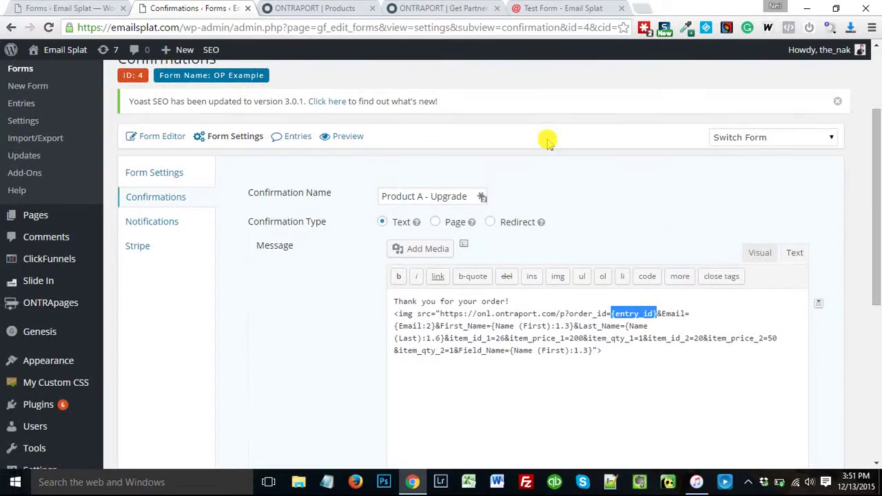